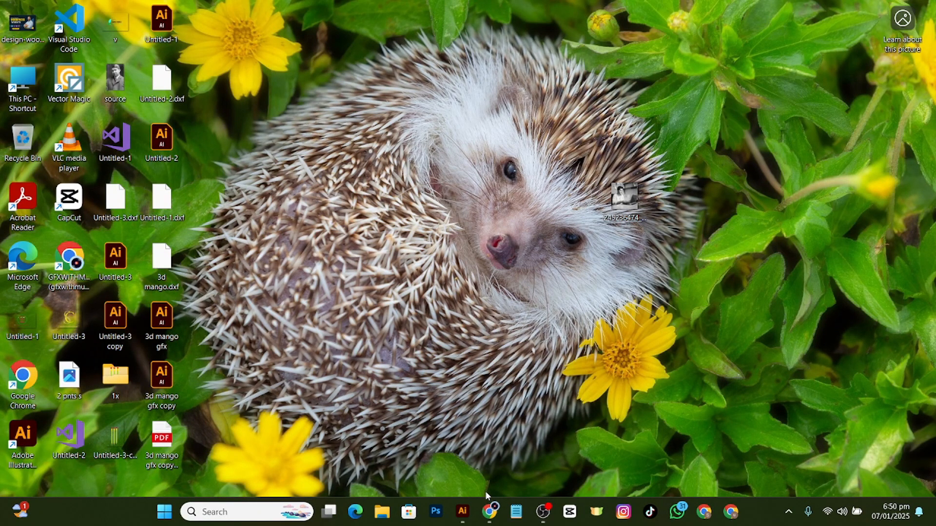
Switch to Illustrator, move the Appearance panel next to the artboard, and leave the artboard empty of old paths
click(460, 511)
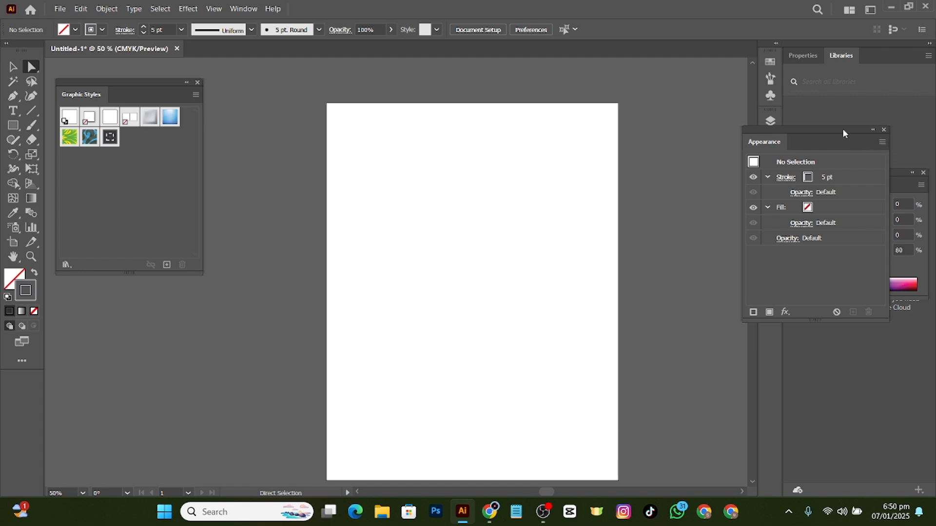
drag(842, 128, 733, 118)
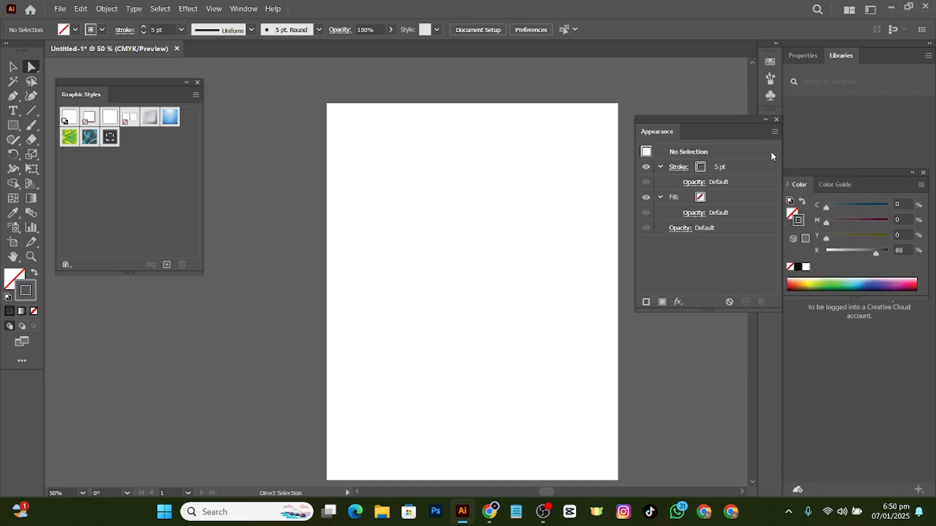
key(ctrl+z)
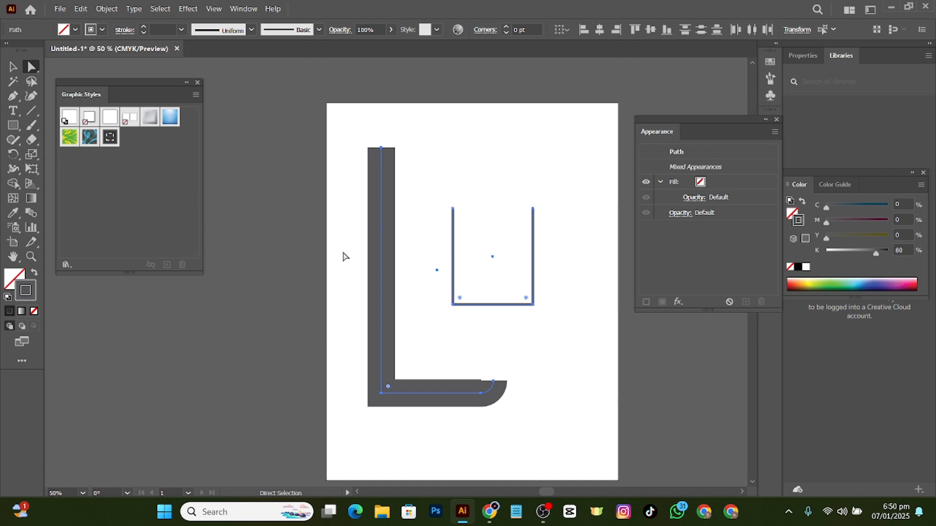
key(Delete)
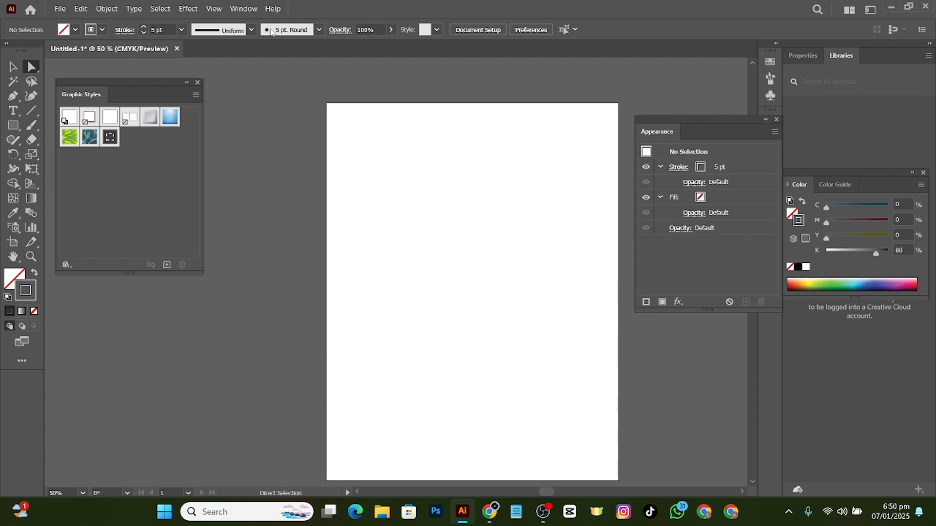
click(251, 8)
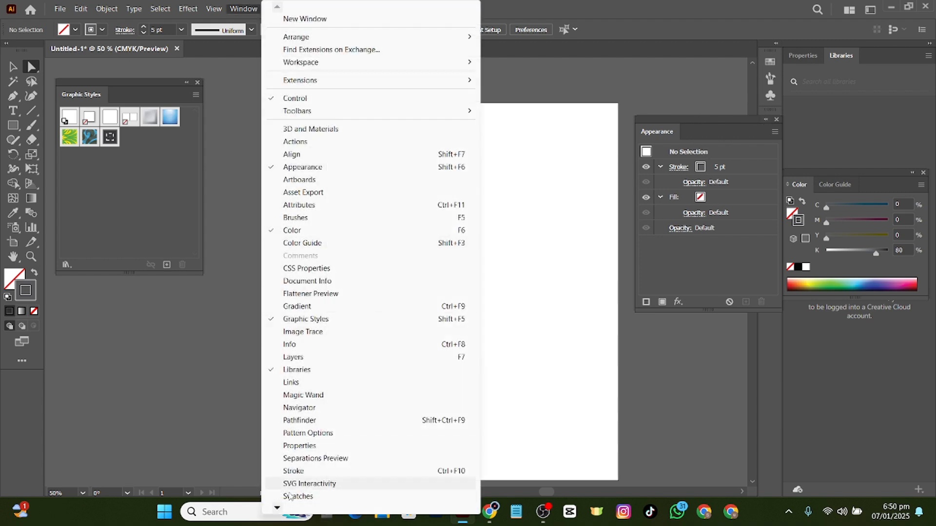
mouse_move(277, 510)
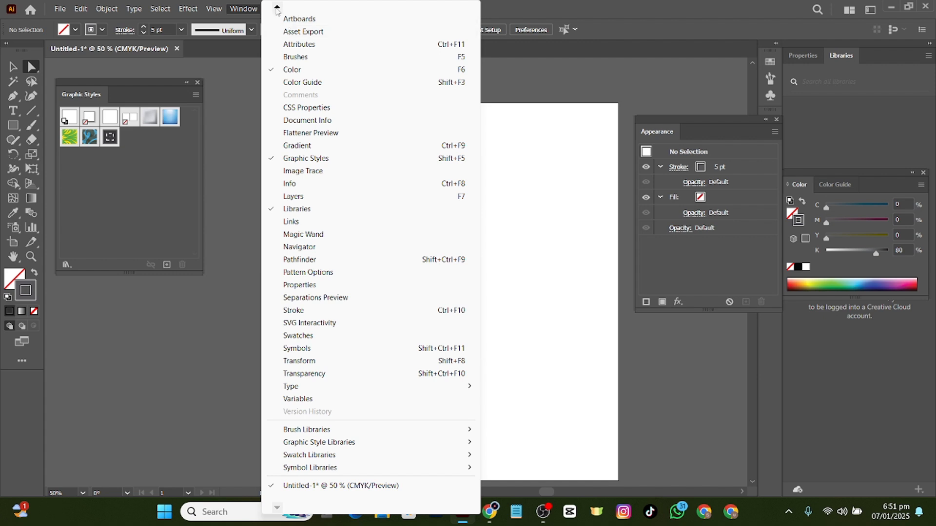
mouse_move(277, 7)
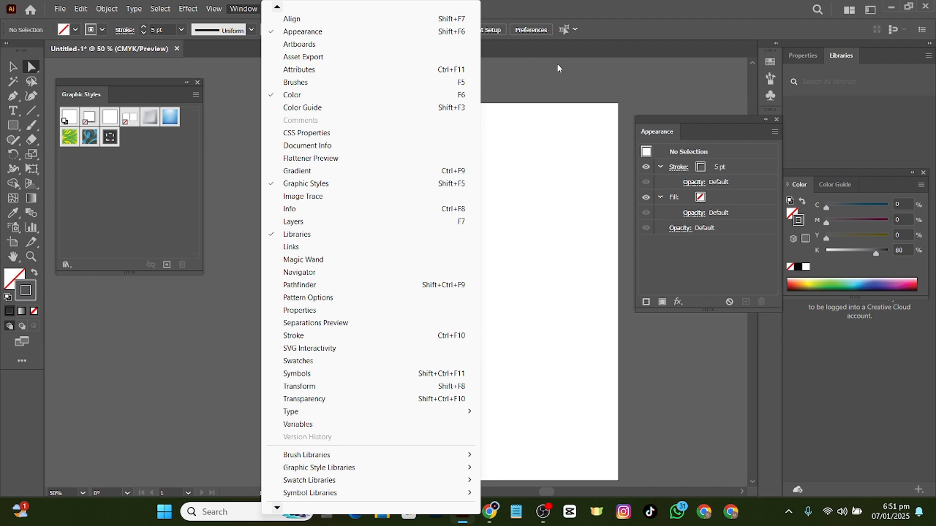
click(581, 79)
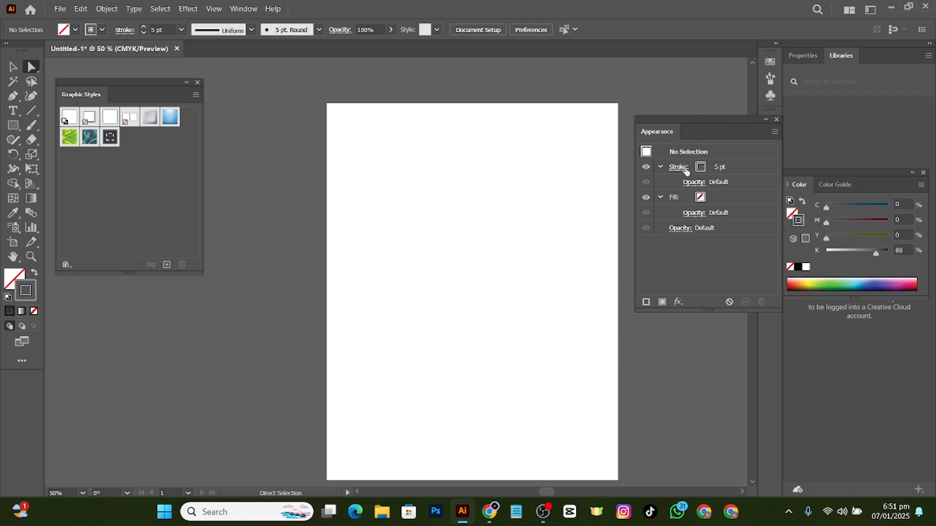
Remove the 5 pt stroke from the default appearance with nothing selected
click(734, 171)
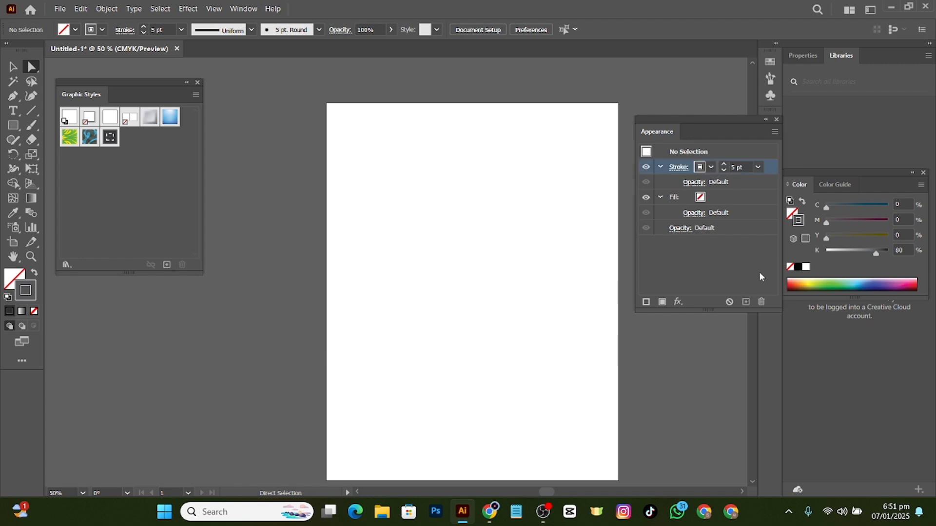
click(764, 293)
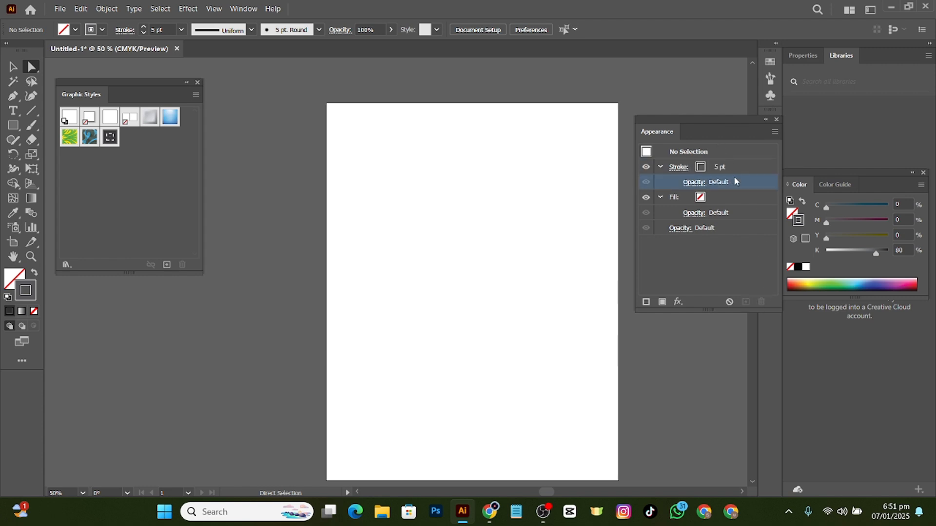
mouse_move(743, 166)
mouse_down()
mouse_move(762, 312)
mouse_move(763, 303)
mouse_up()
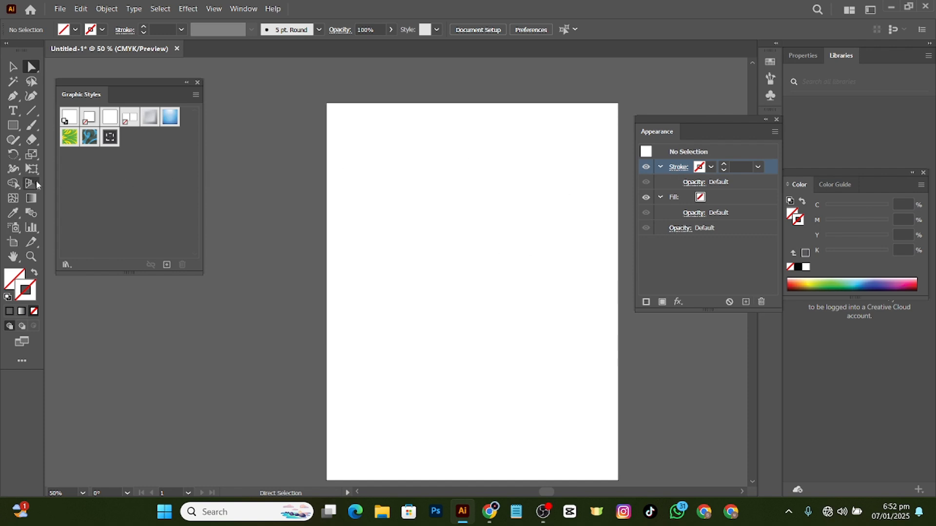
Draw a roughly horizontal line segment across the upper part of the artboard and give it a dark grey (K=80) stroke
click(13, 129)
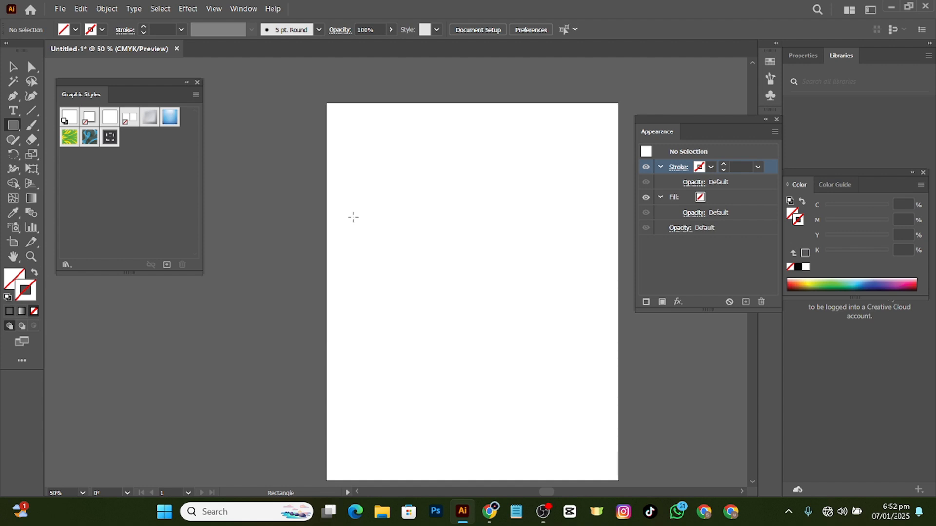
key(backslash)
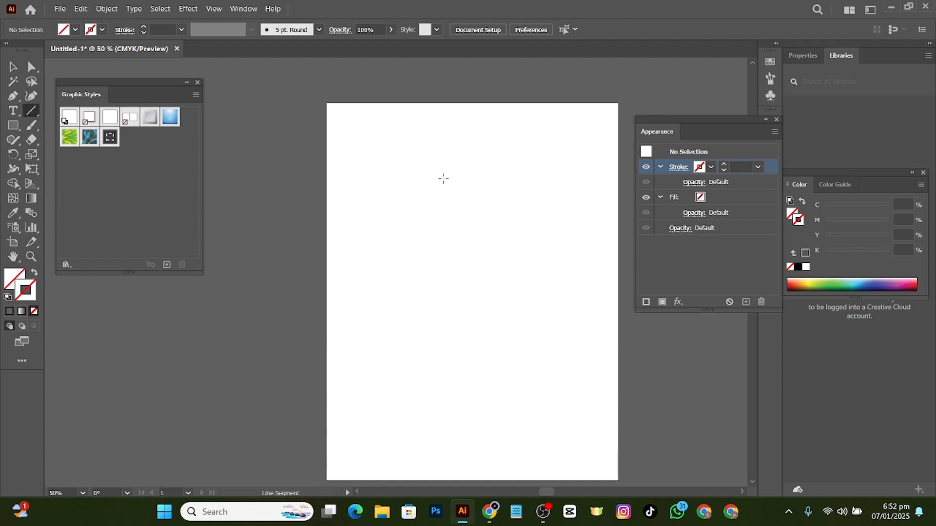
drag(395, 177, 563, 177)
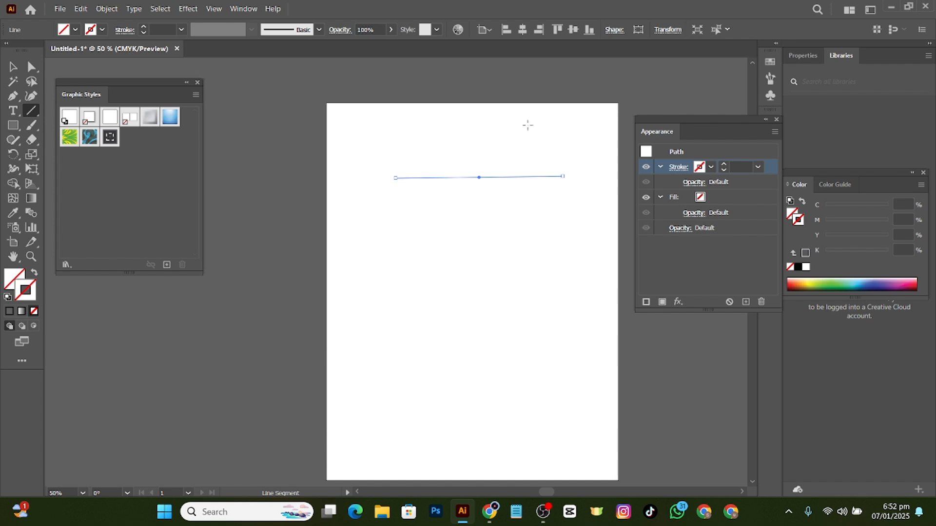
click(710, 167)
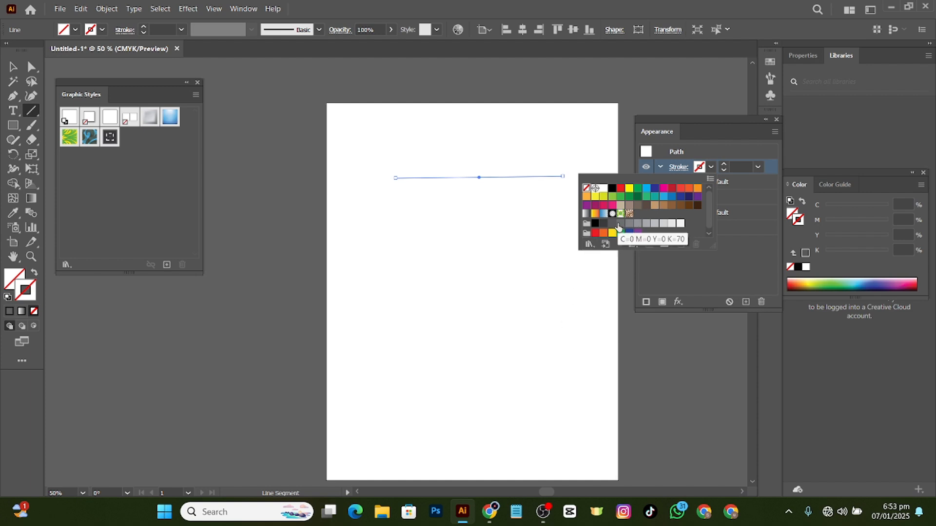
click(612, 225)
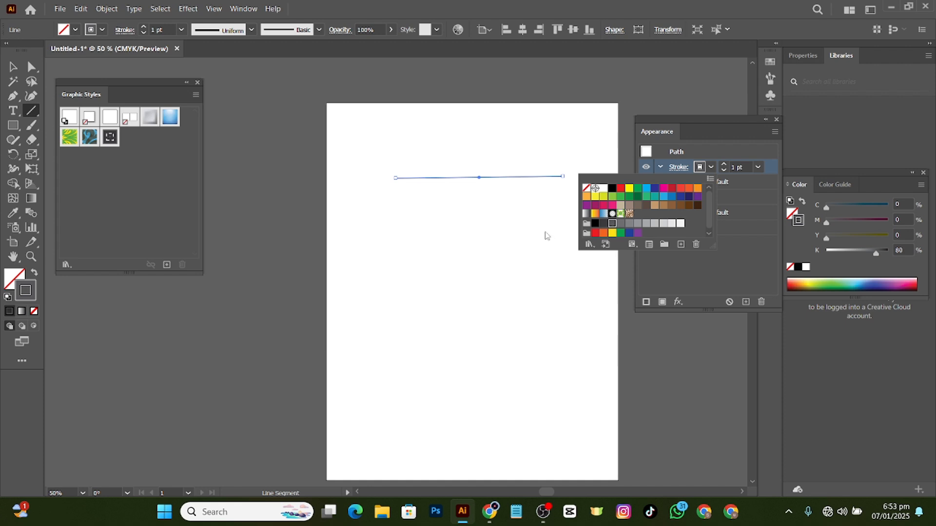
Set the line's stroke weight to 60 pt
click(759, 169)
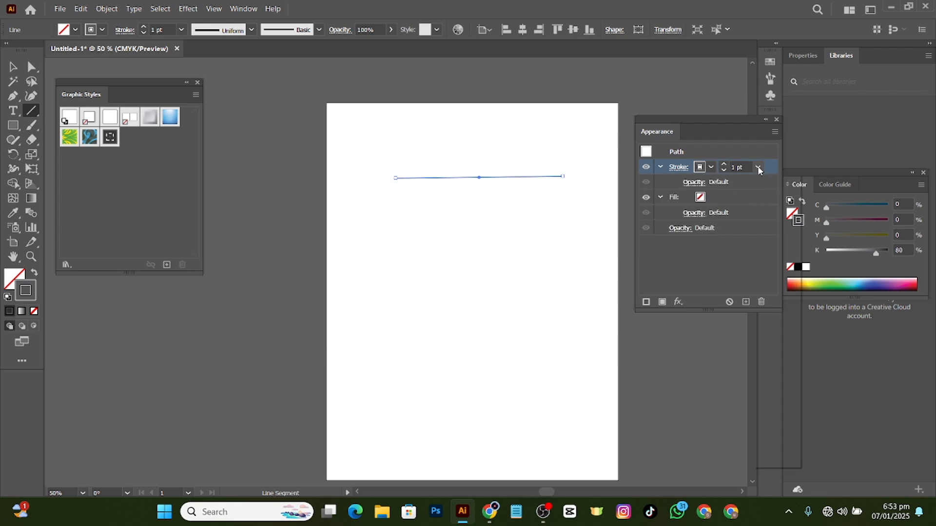
click(759, 169)
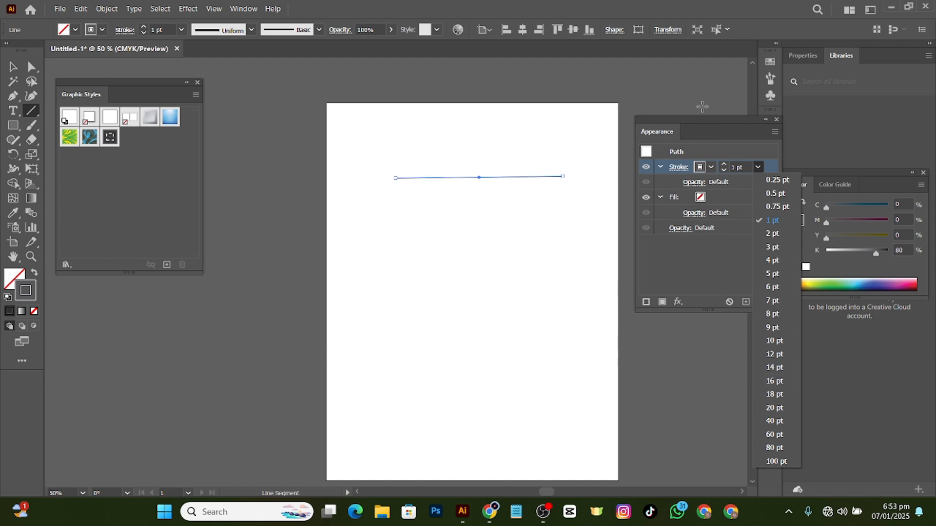
click(724, 167)
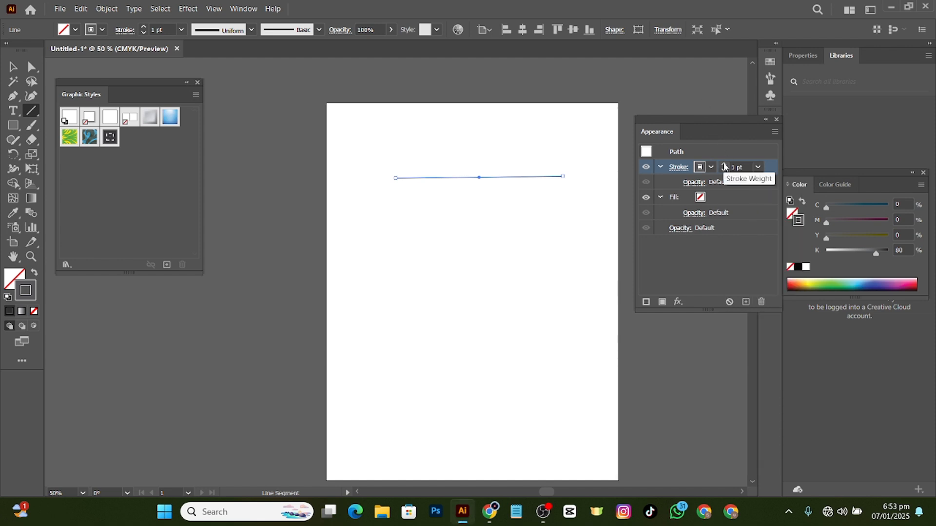
scroll(725, 167, up, 11)
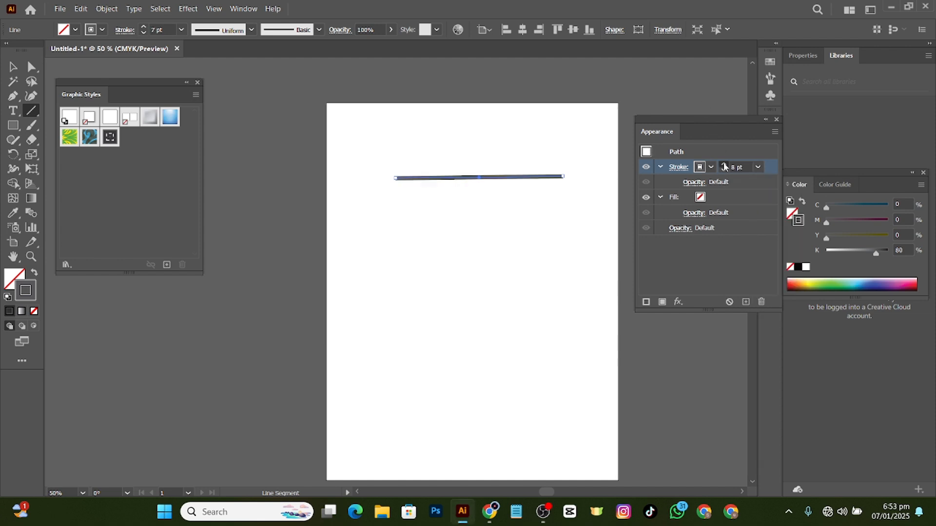
scroll(725, 167, up, 15)
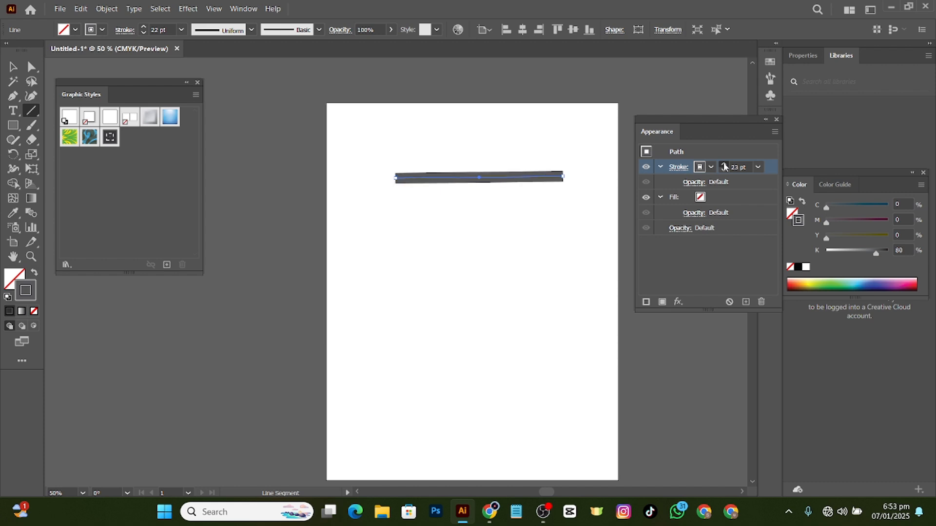
scroll(725, 167, up, 12)
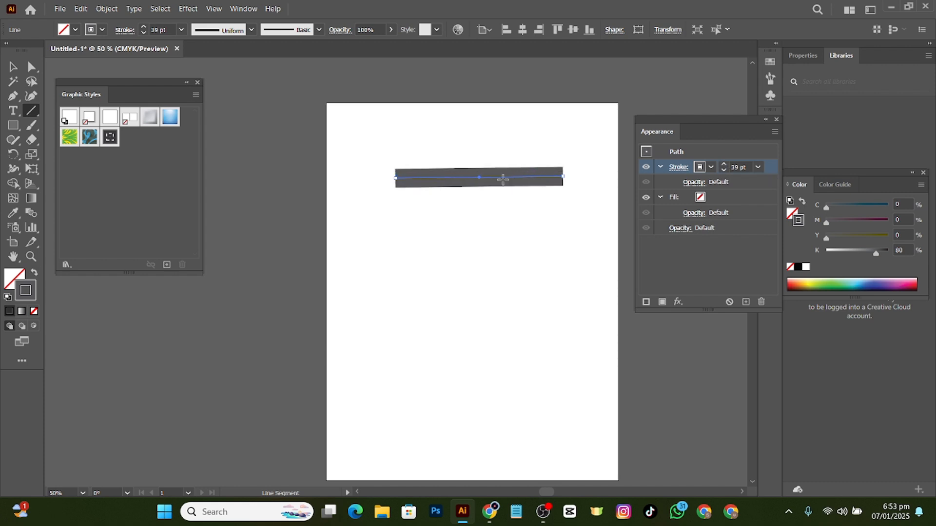
click(758, 167)
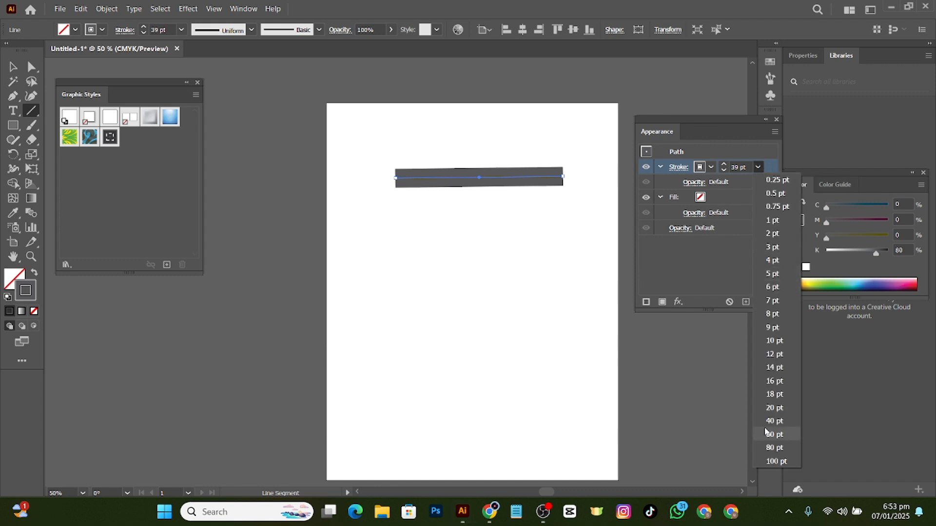
click(770, 434)
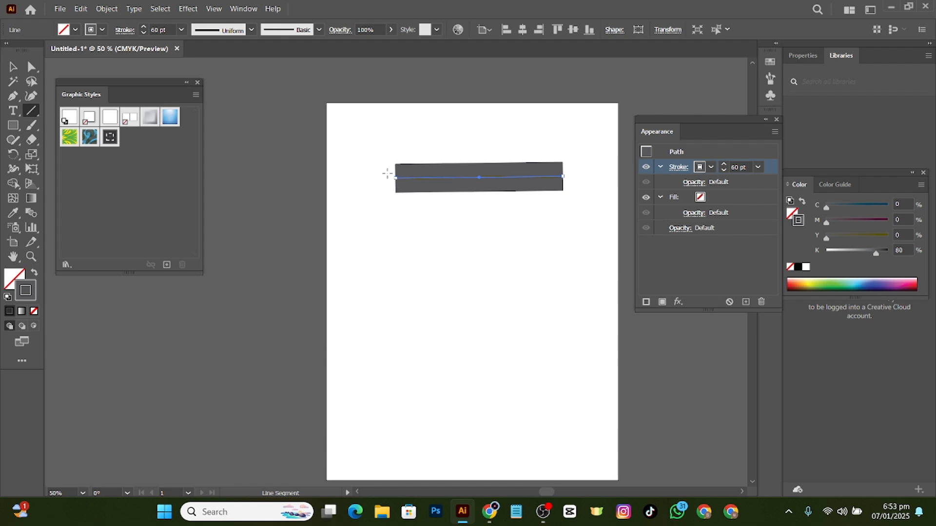
Try a light grey (K=5) stroke colour on the line and return it to dark grey (K=80)
click(711, 168)
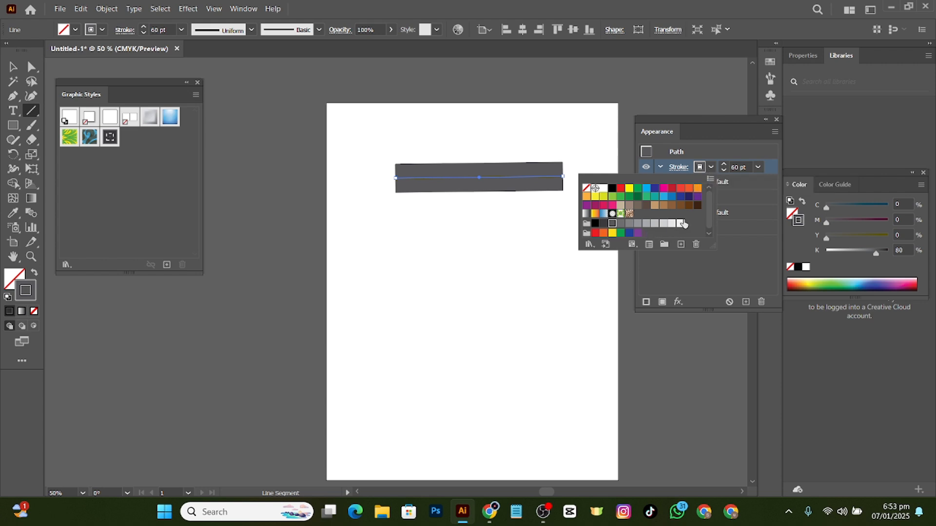
click(681, 224)
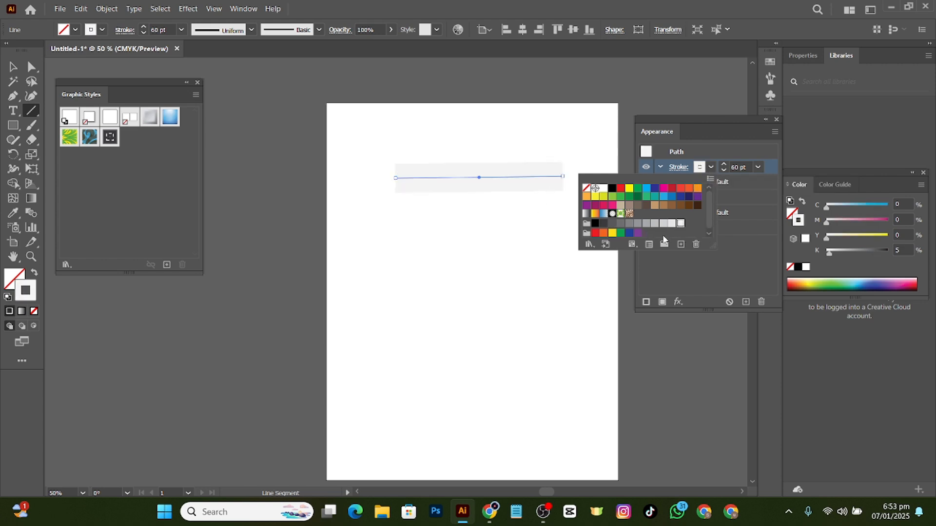
click(612, 224)
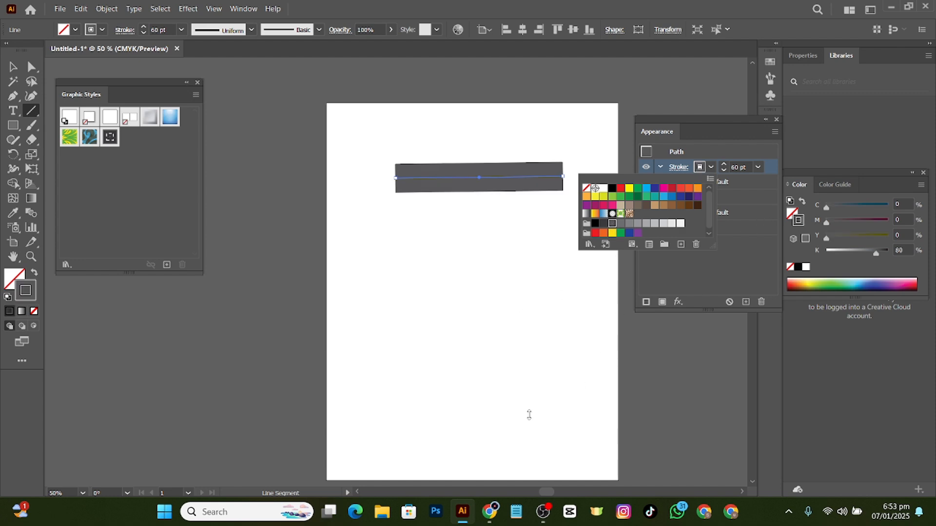
click(667, 397)
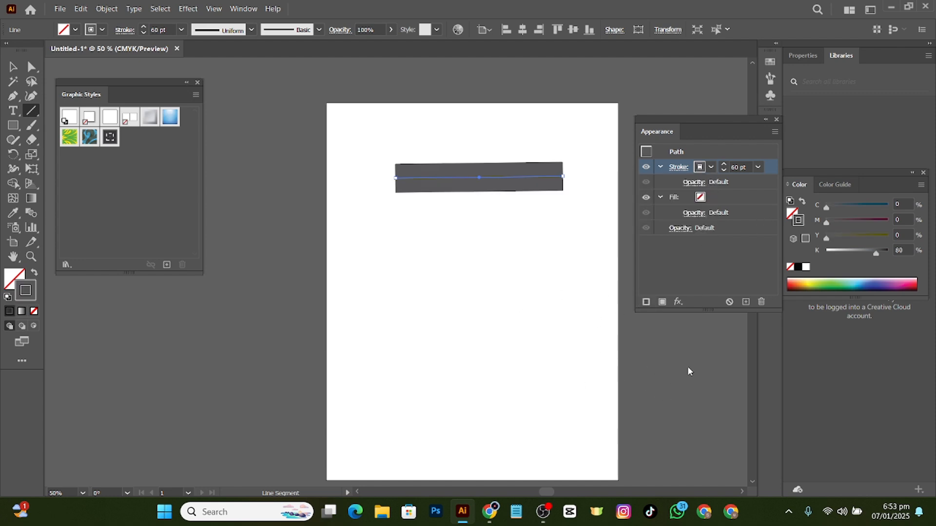
Add a second stroke to the line's appearance and colour the lower stroke light grey (K=5)
click(647, 302)
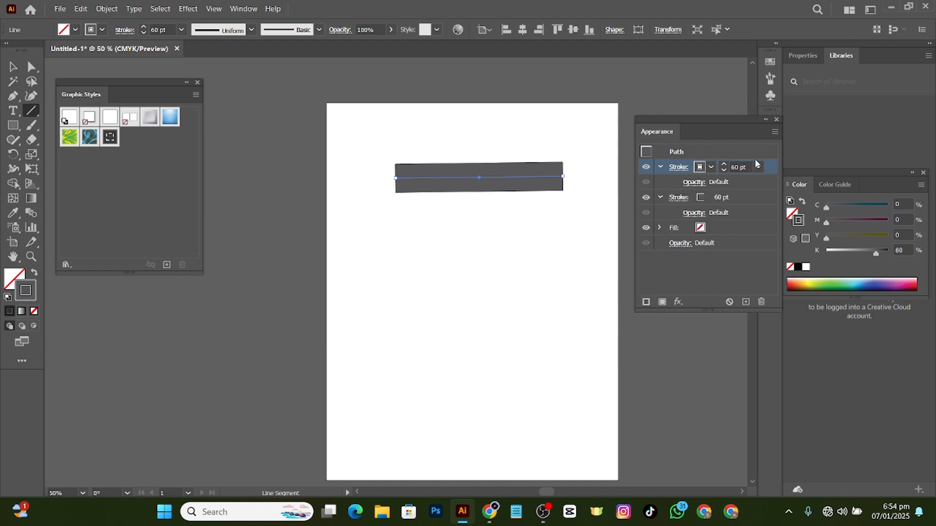
click(701, 198)
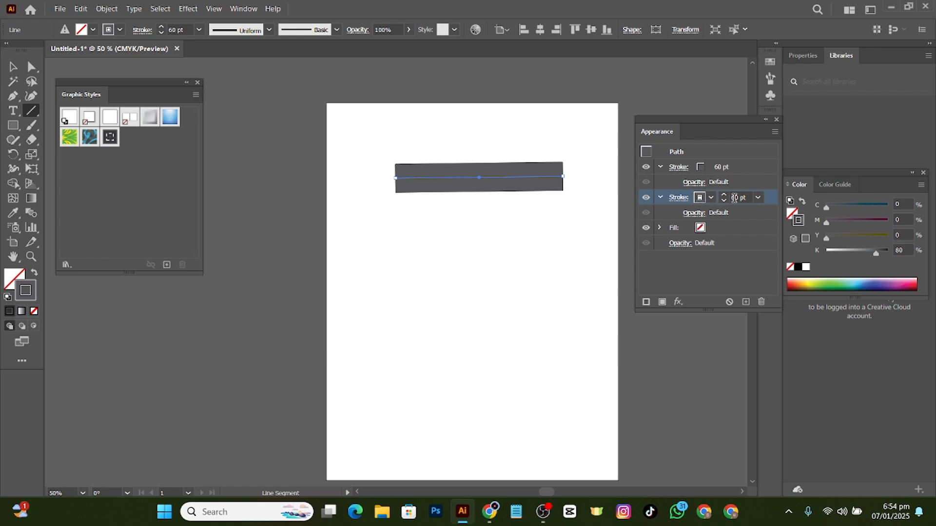
click(699, 198)
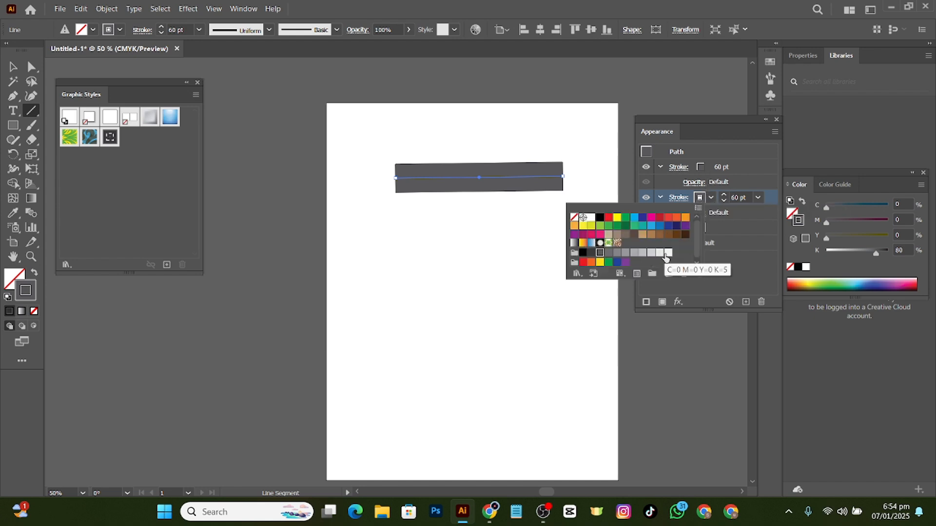
click(665, 255)
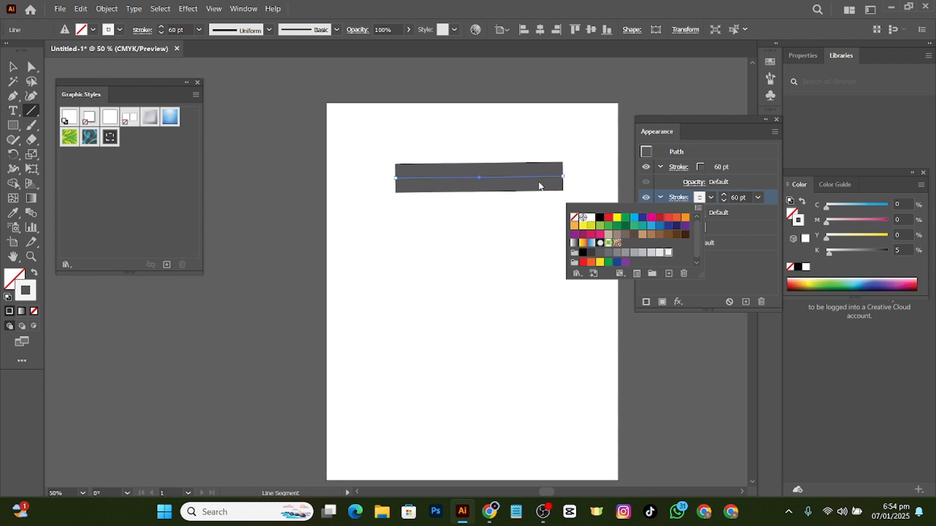
click(514, 174)
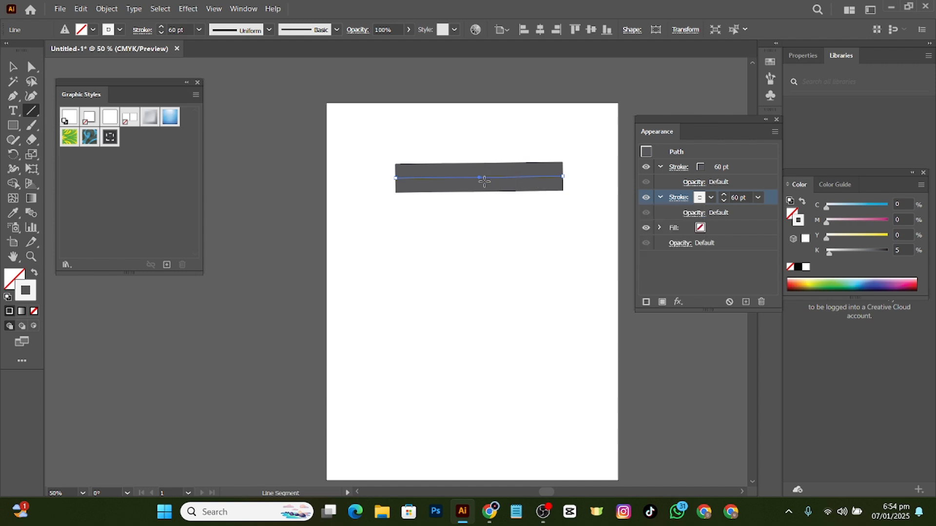
Recolour the lower stroke of the line to red (C=15 M=100 Y=90 K=10)
click(758, 198)
click(699, 200)
click(700, 200)
click(661, 220)
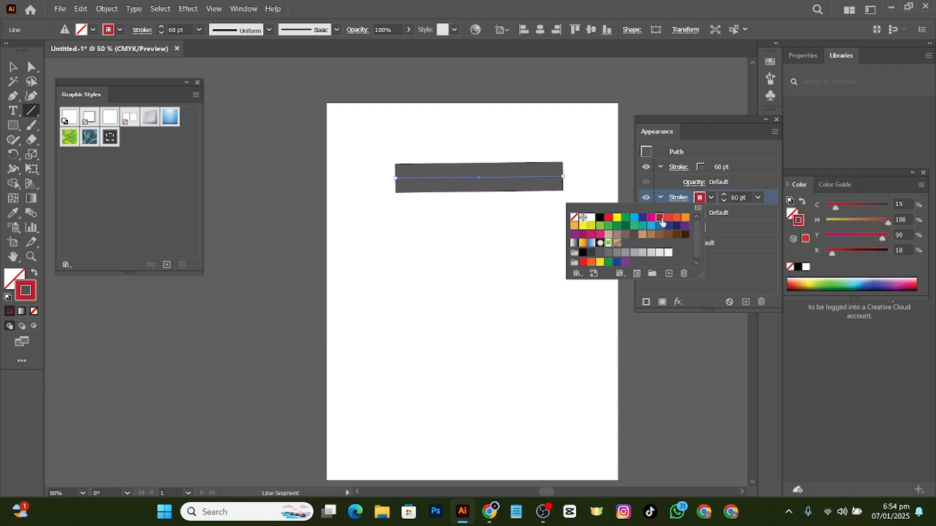
click(760, 196)
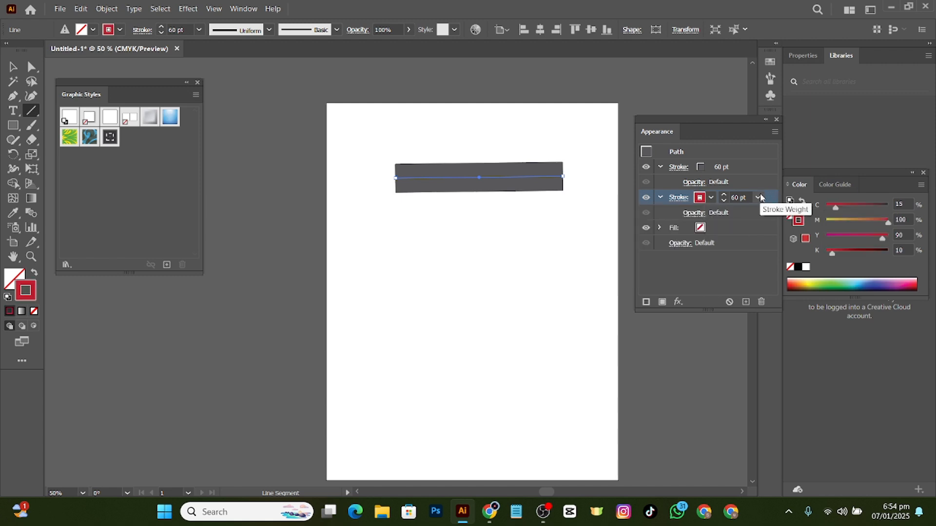
Increase the weight of the line's lower red stroke to 75 pt
click(723, 195)
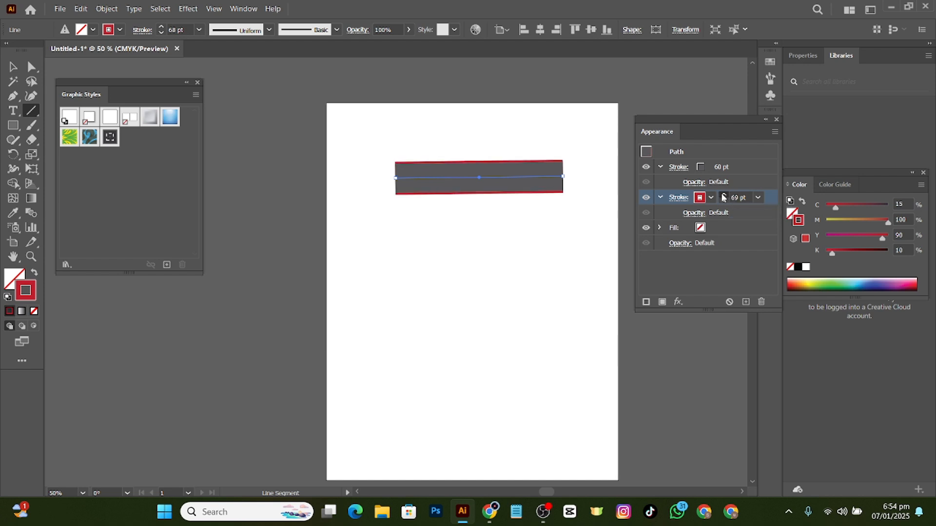
click(723, 197)
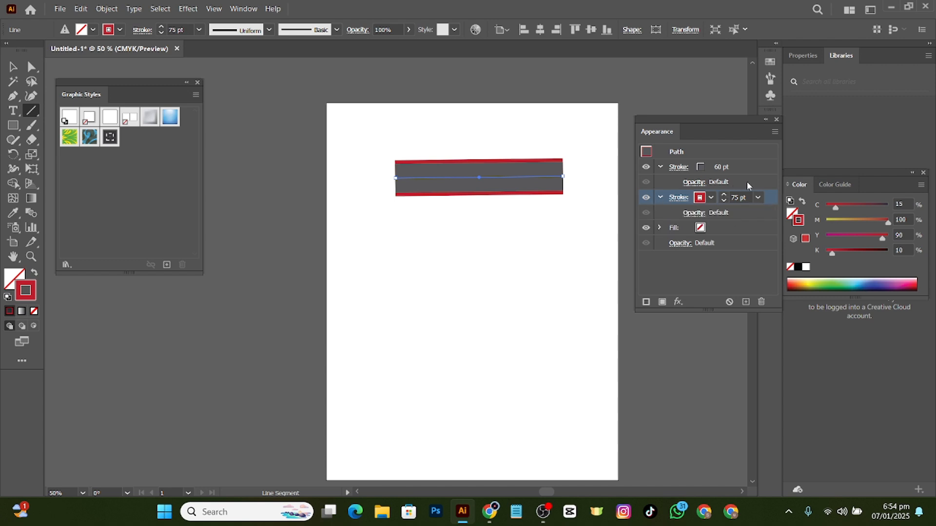
click(699, 198)
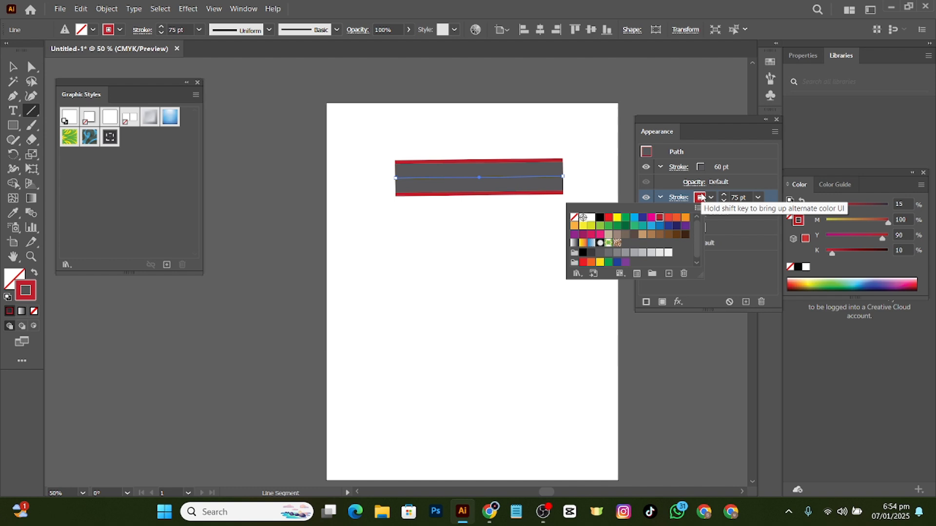
Recolour the line's upper 60 pt stroke to a lighter grey (K=70)
click(700, 165)
click(701, 168)
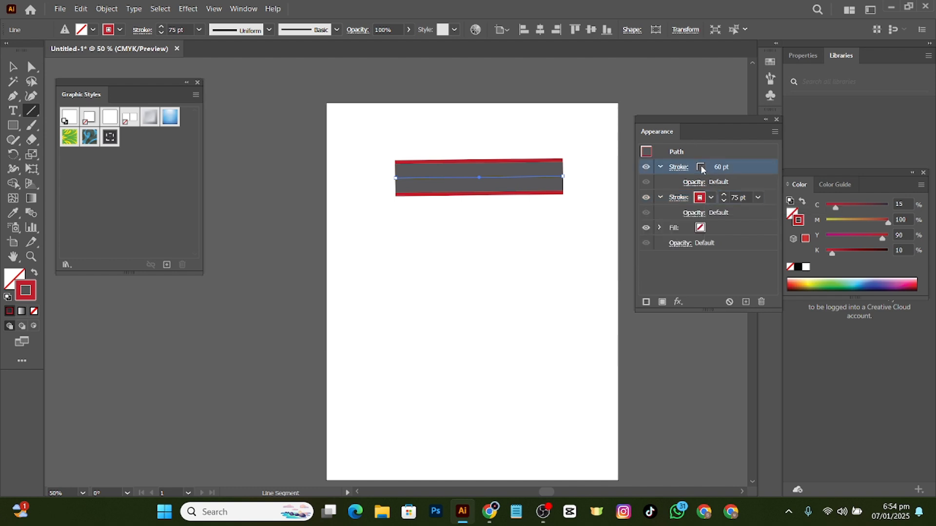
click(699, 167)
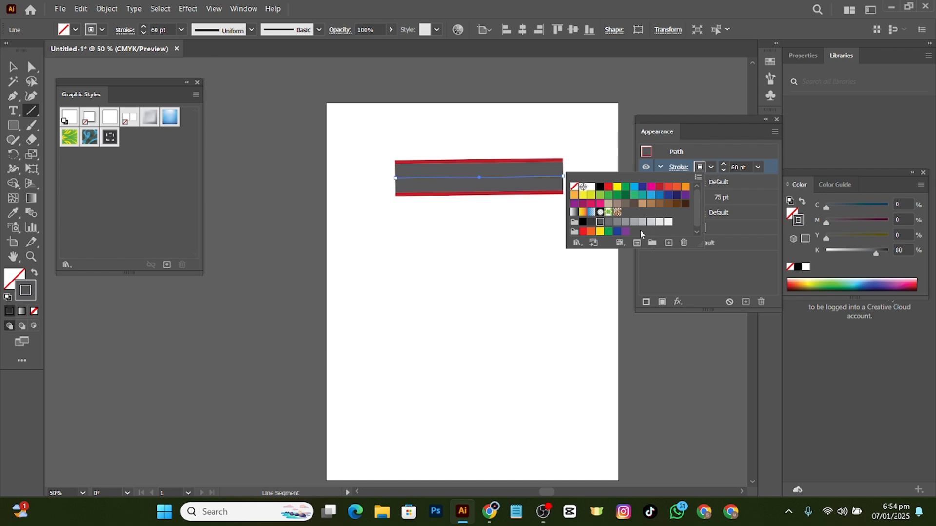
click(609, 222)
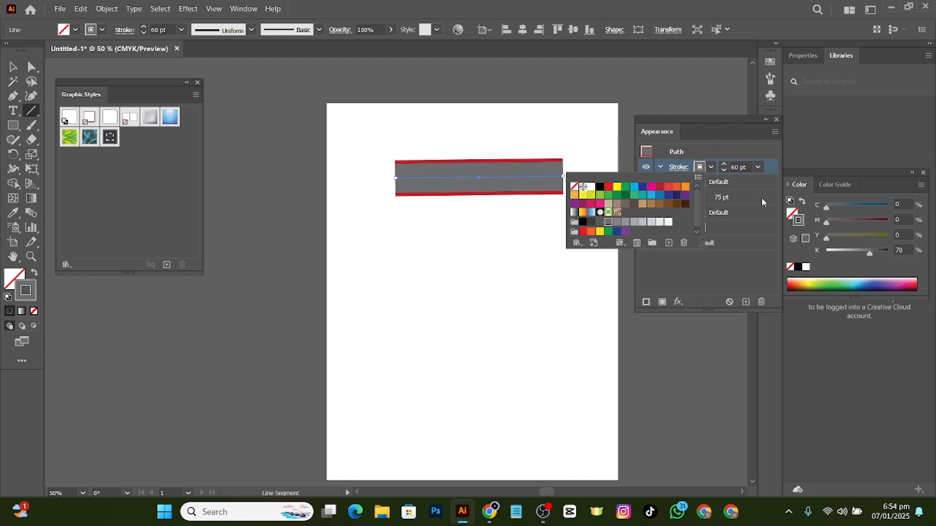
click(738, 196)
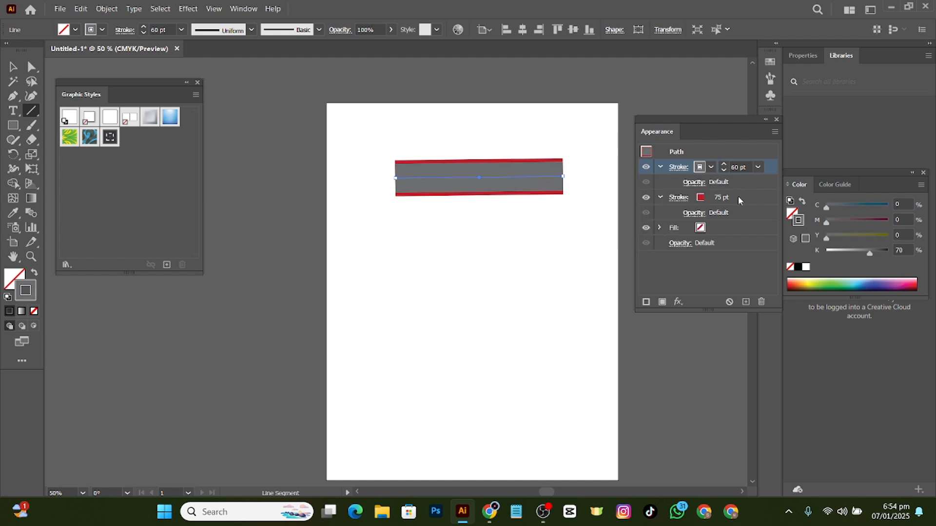
Recolour the line's lower red stroke to very dark grey (C=0 M=0 Y=0 K=90)
click(701, 204)
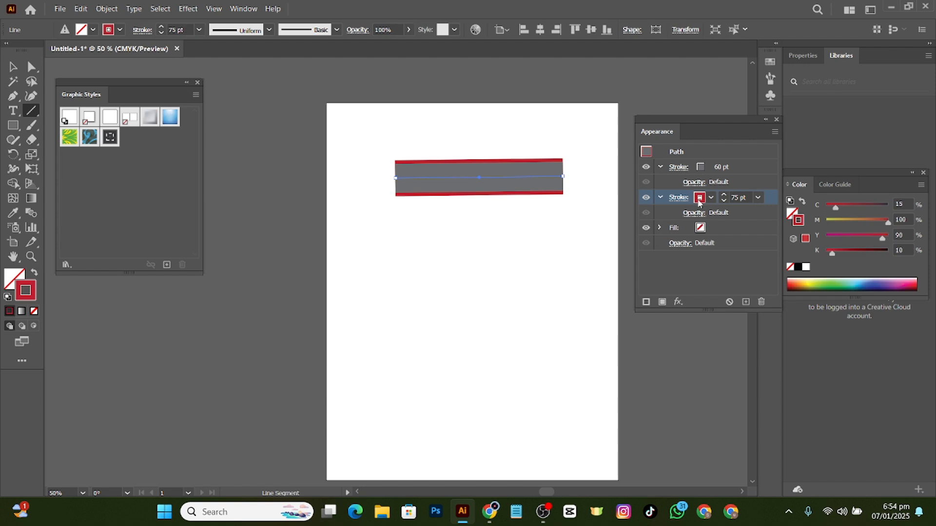
click(700, 200)
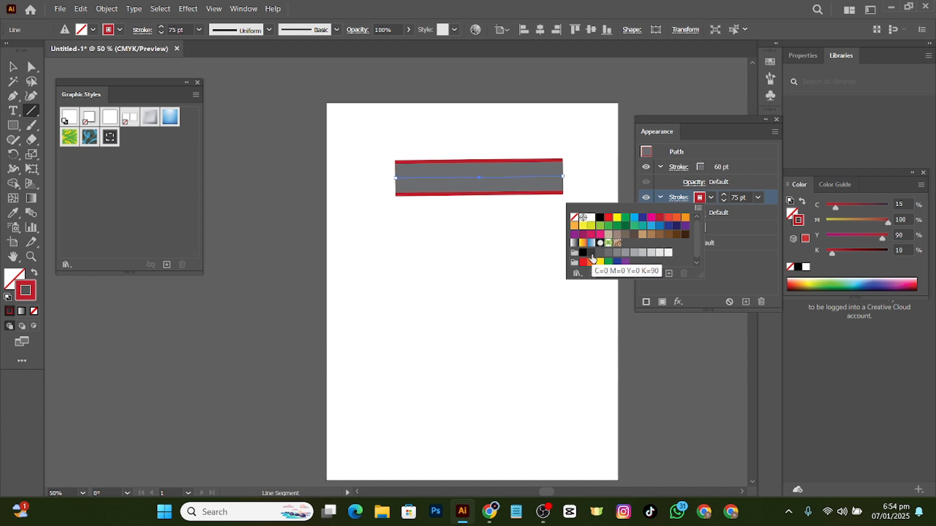
click(592, 254)
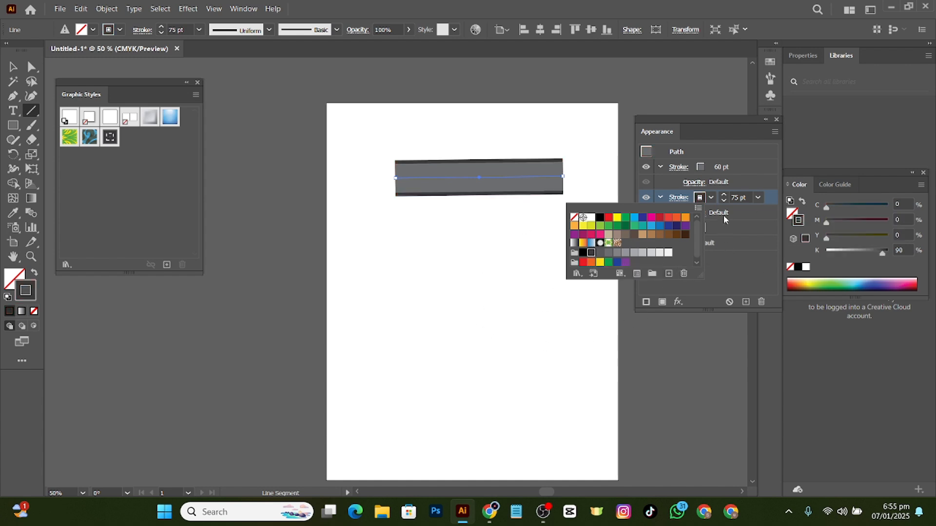
key(Escape)
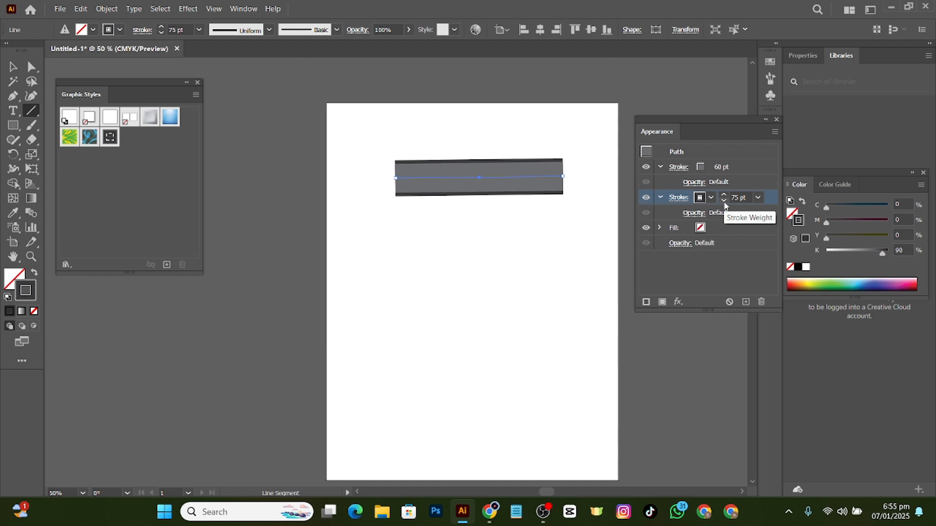
Reduce the weight of the lower dark grey stroke to 68 pt
click(723, 201)
click(724, 202)
click(724, 201)
click(724, 202)
click(724, 202)
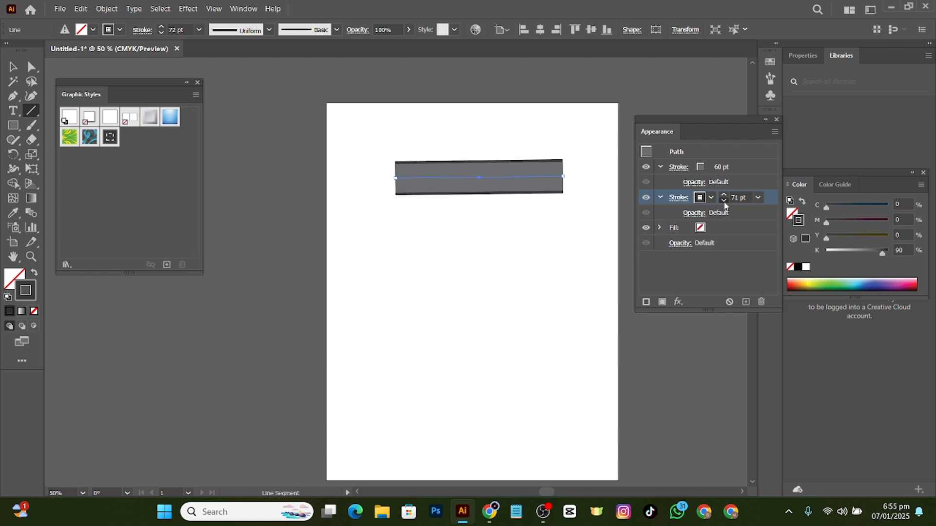
click(724, 201)
click(723, 201)
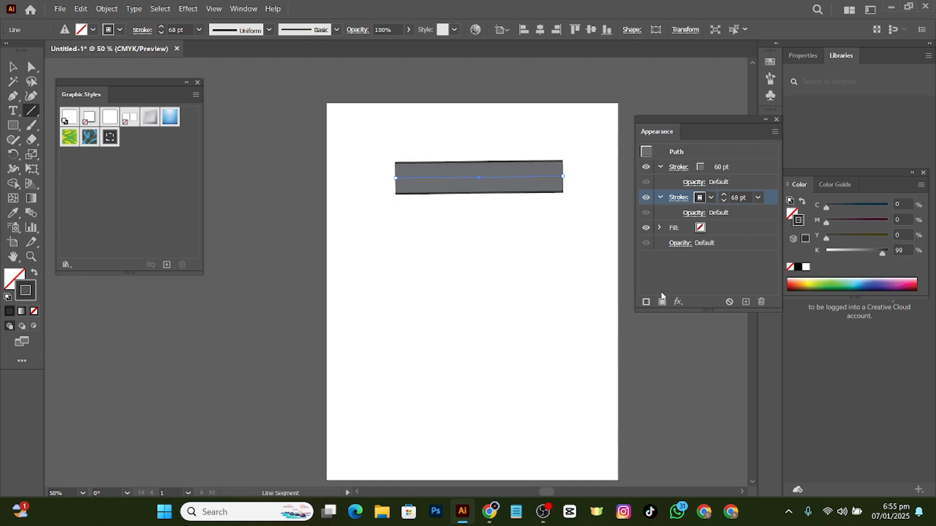
Add a third stroke to the line's appearance and colour the lowest stroke dark grey (C=0 M=0 Y=0 K=80)
click(646, 302)
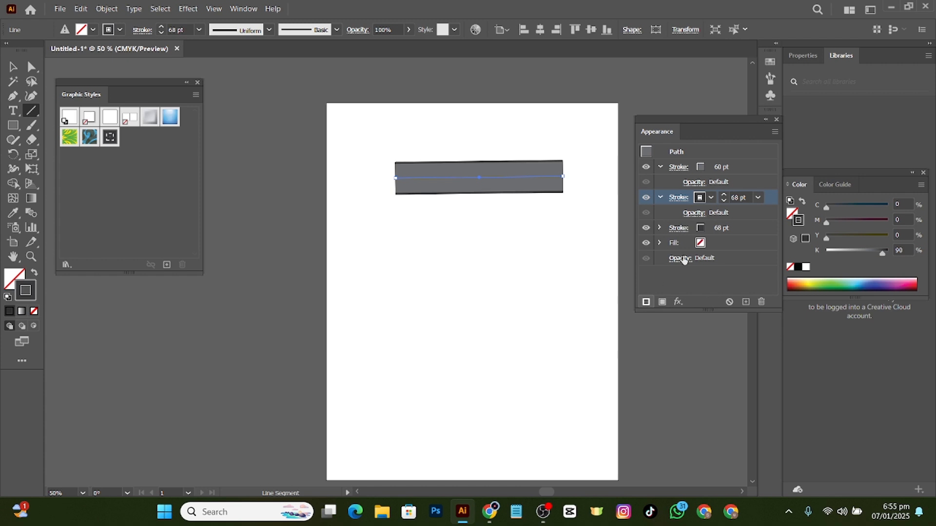
click(699, 230)
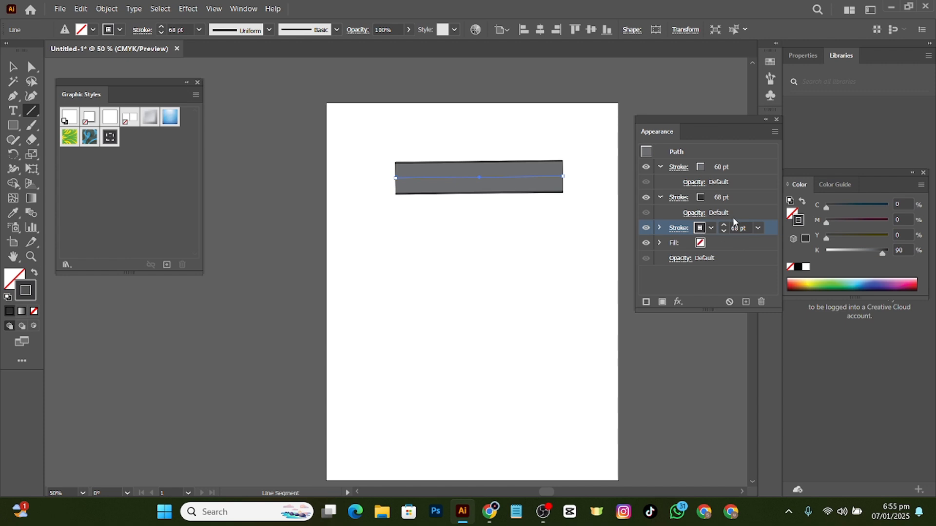
click(700, 228)
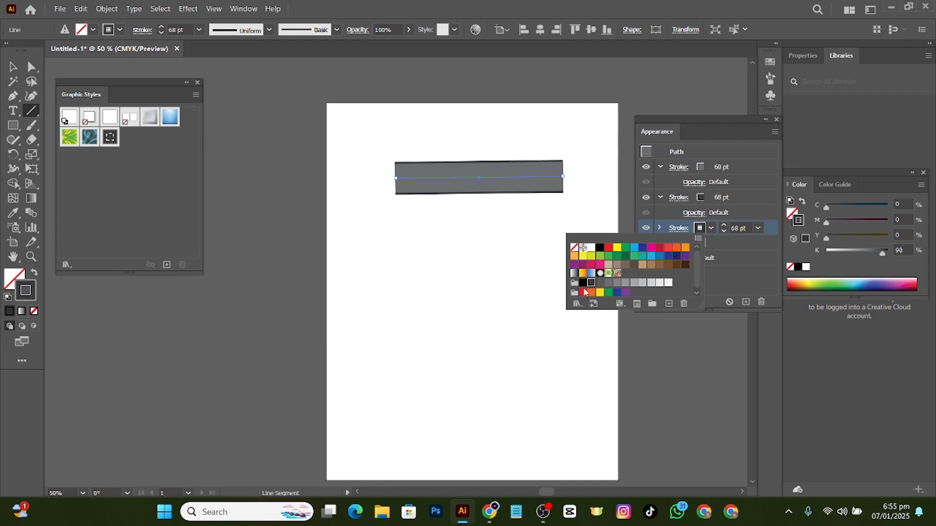
click(600, 283)
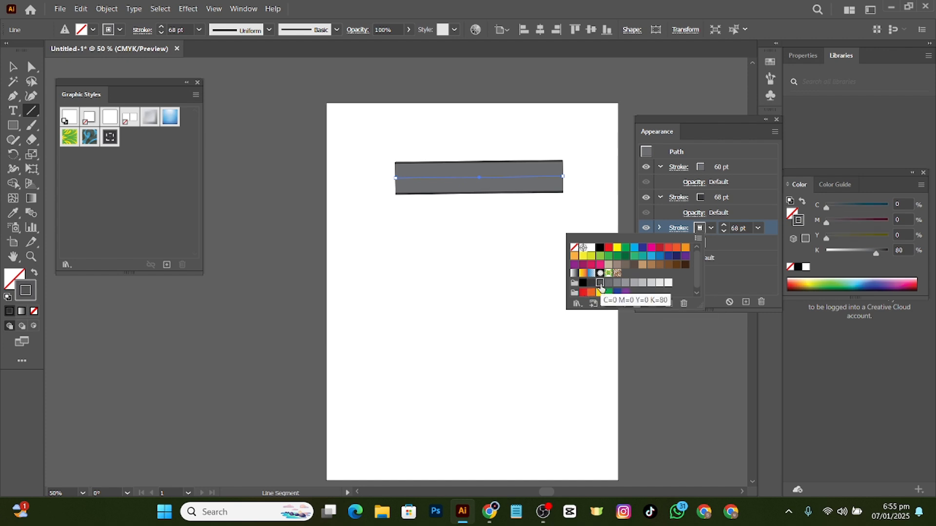
Increase the weight of the line's lowest stroke to 89 pt and dismiss the message notification
click(724, 225)
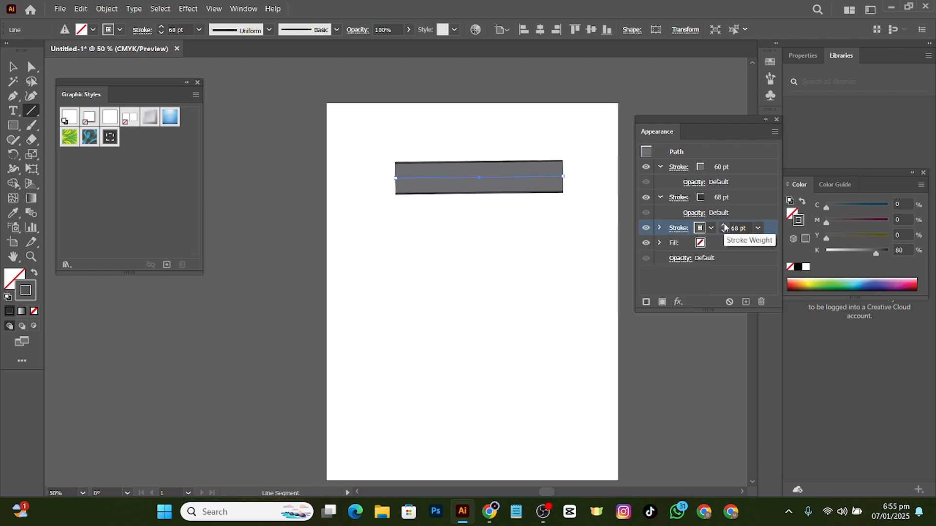
click(724, 225)
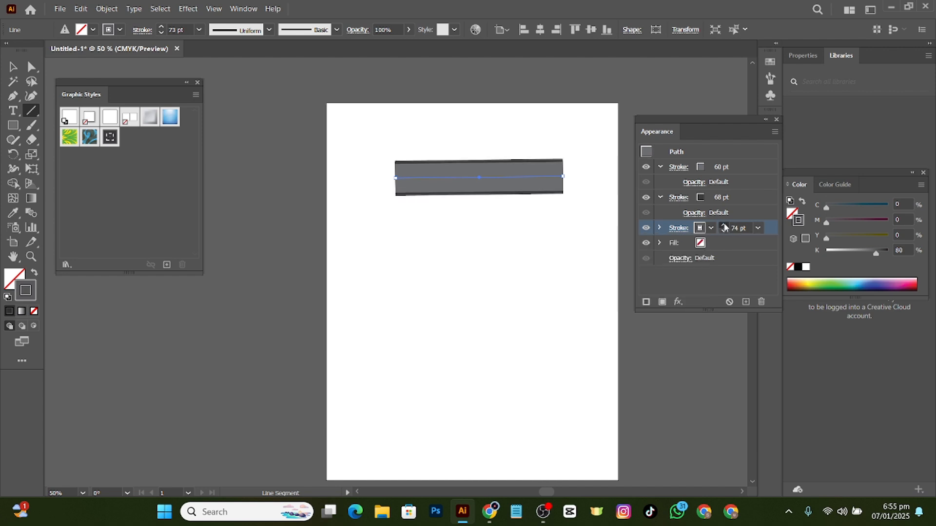
drag(725, 227, 724, 228)
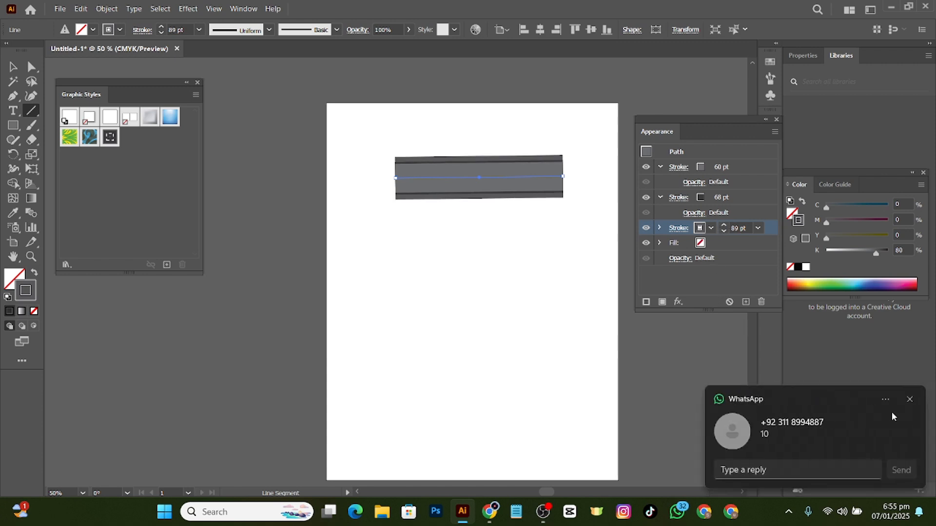
click(910, 401)
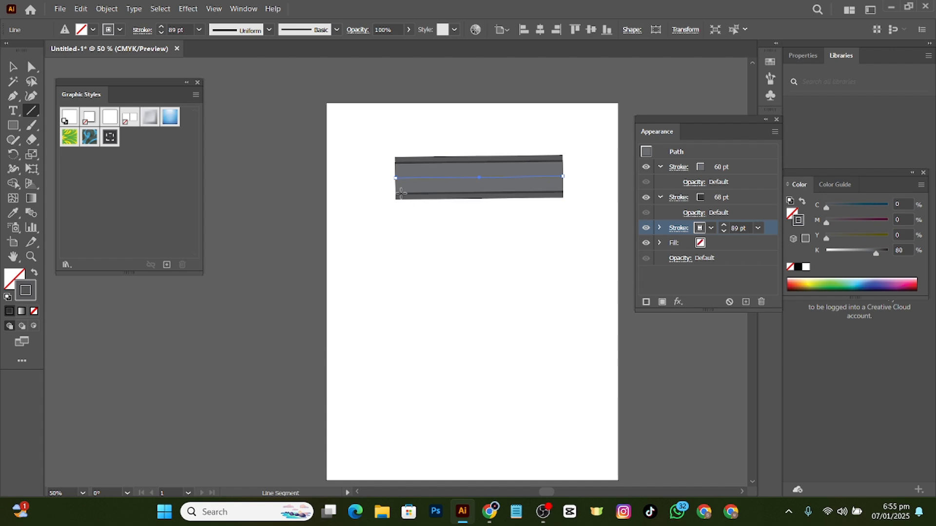
Draw a nearly horizontal line about 389 pt long through the middle of the grey bar, reaching slightly past both ends
click(468, 264)
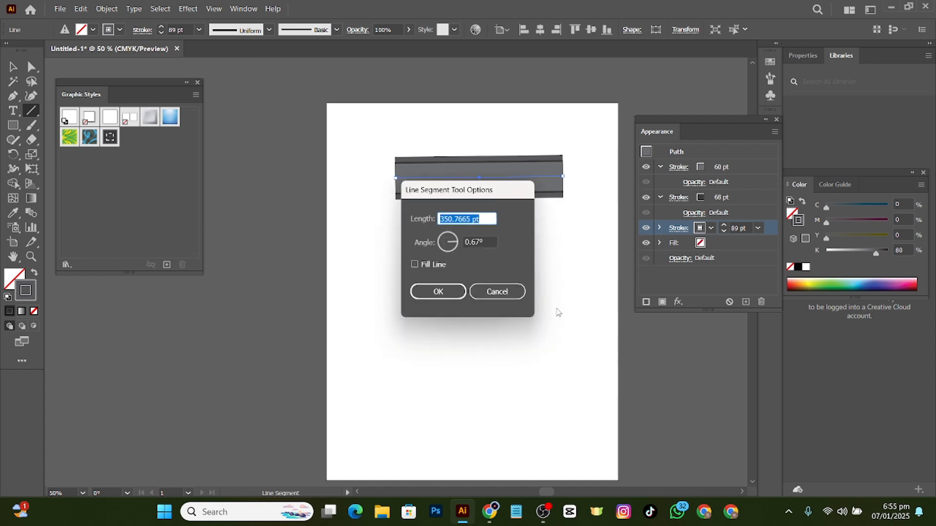
click(497, 292)
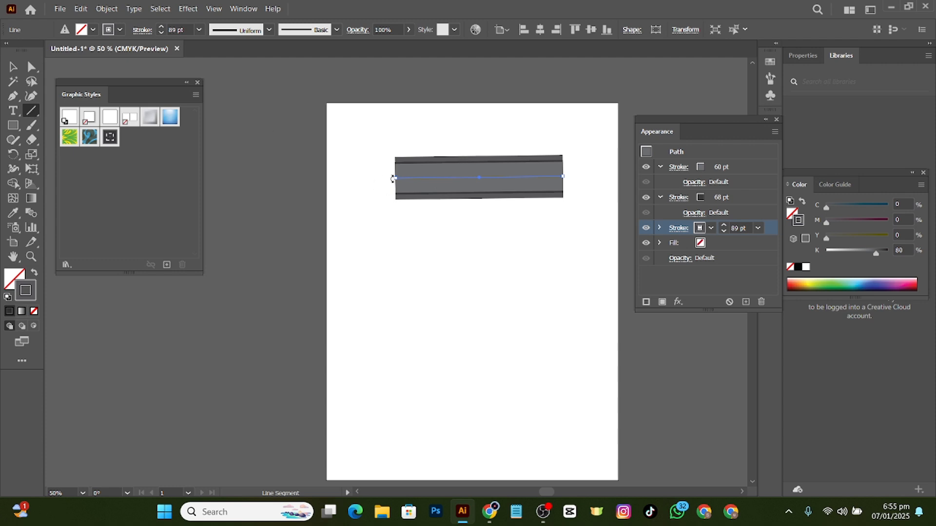
drag(388, 179, 573, 176)
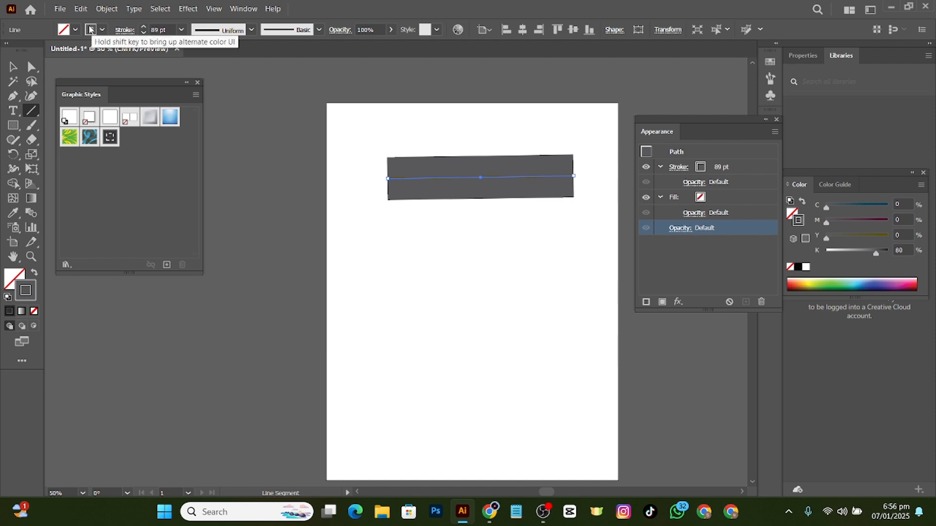
Colour the new centre line's stroke light grey (K=5) and set its weight to 6 pt
click(91, 30)
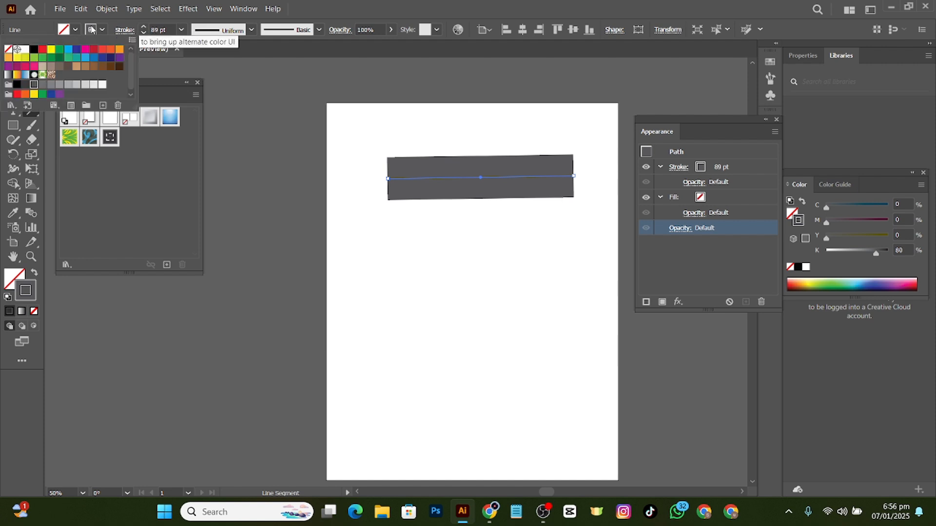
click(103, 86)
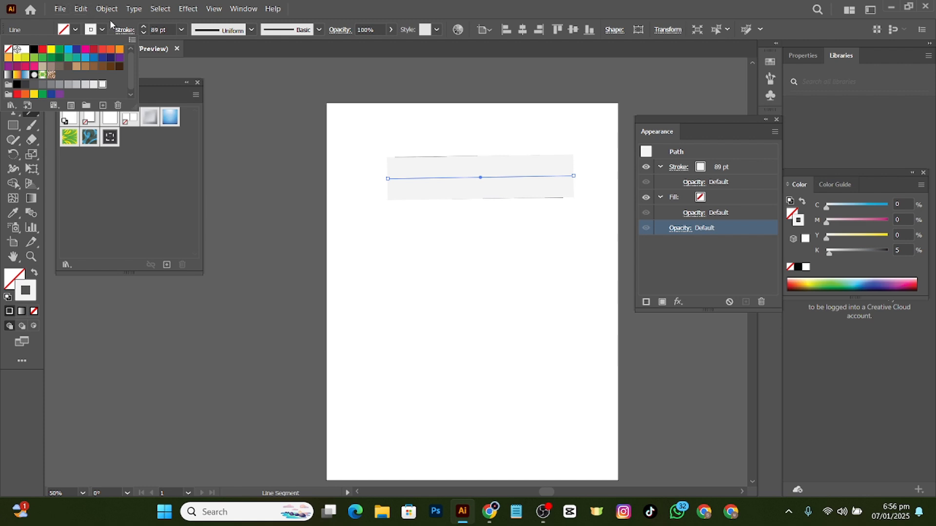
click(145, 33)
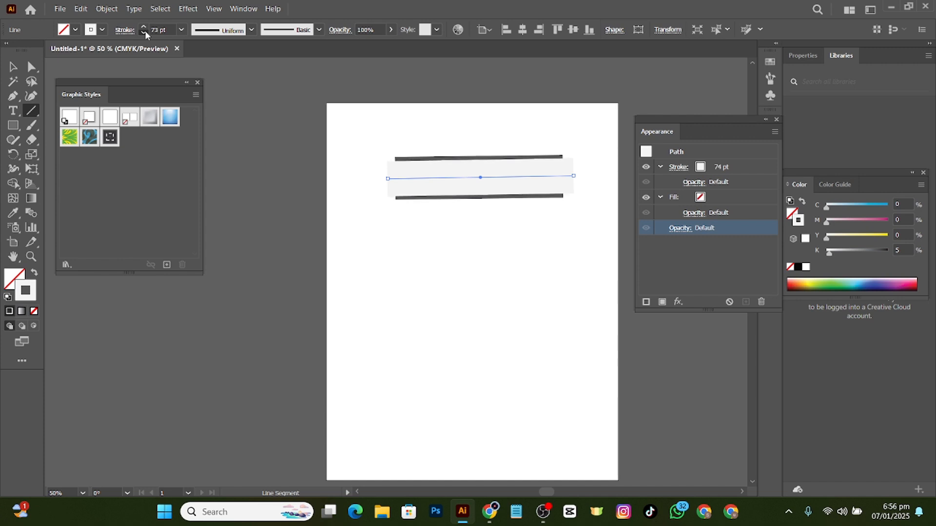
drag(145, 31, 145, 30)
click(181, 31)
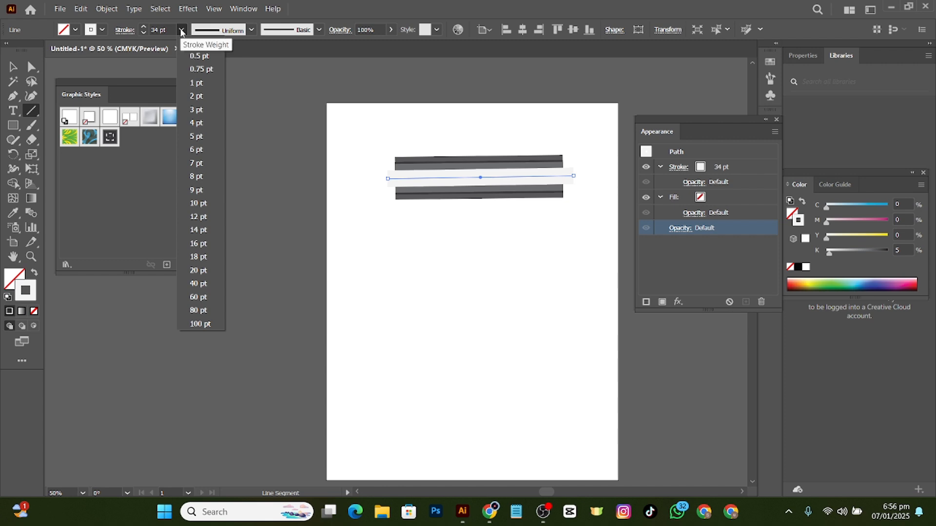
click(212, 150)
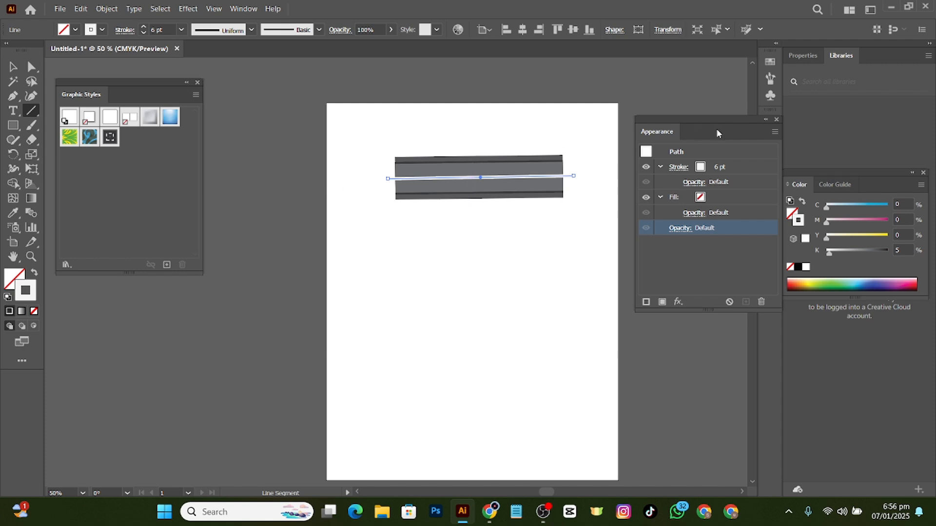
drag(719, 133, 679, 118)
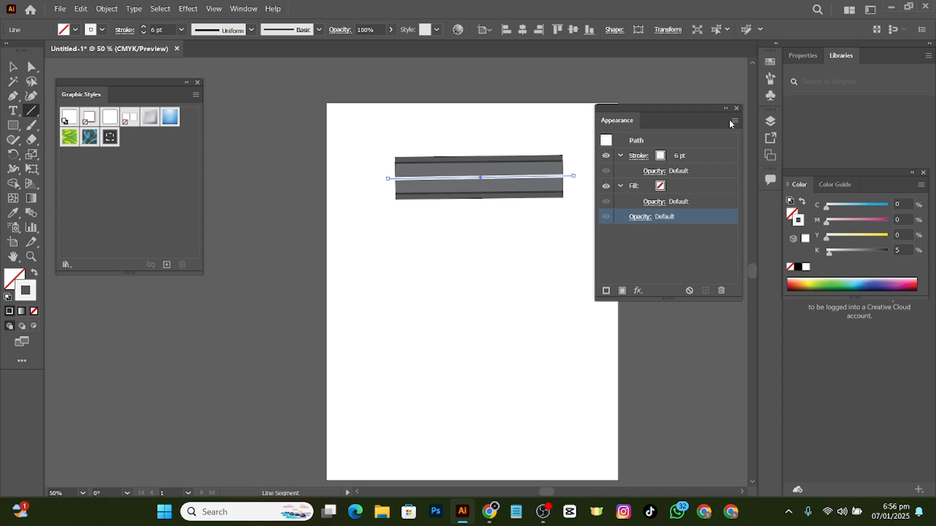
drag(695, 121, 753, 120)
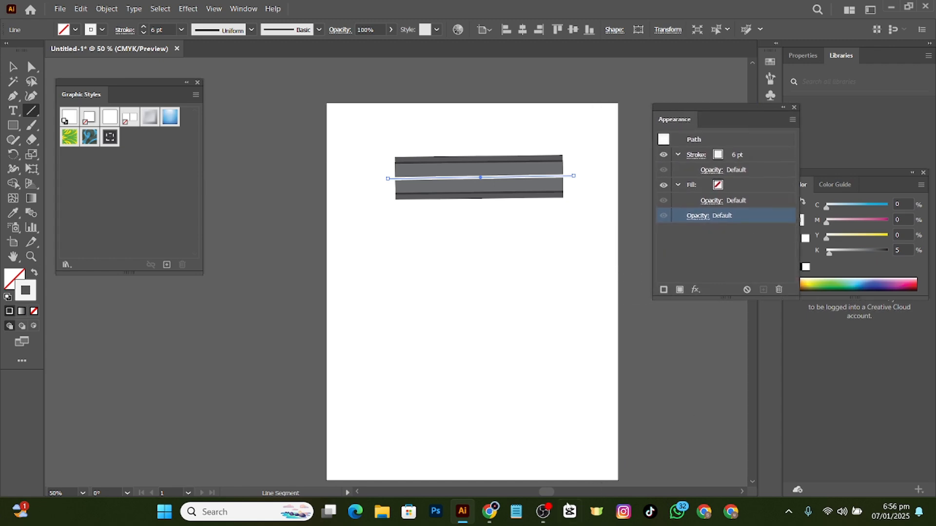
click(543, 512)
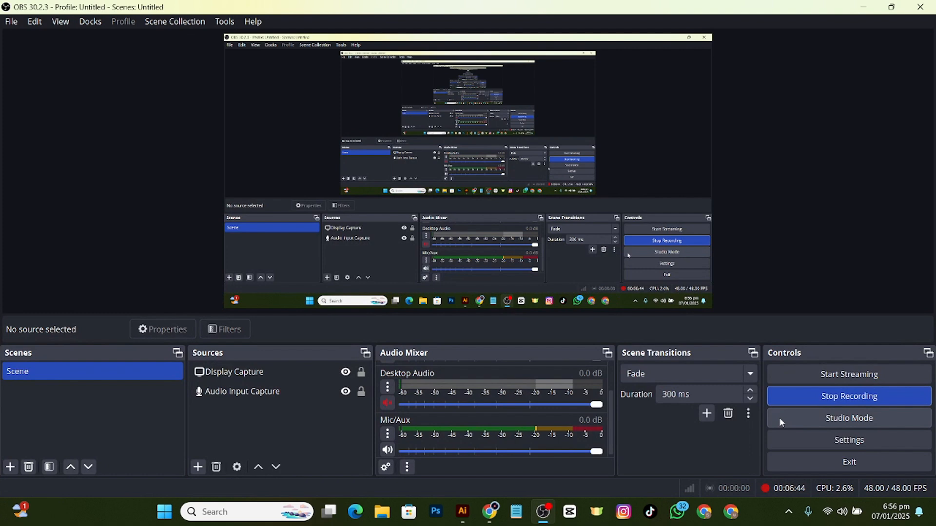
click(802, 400)
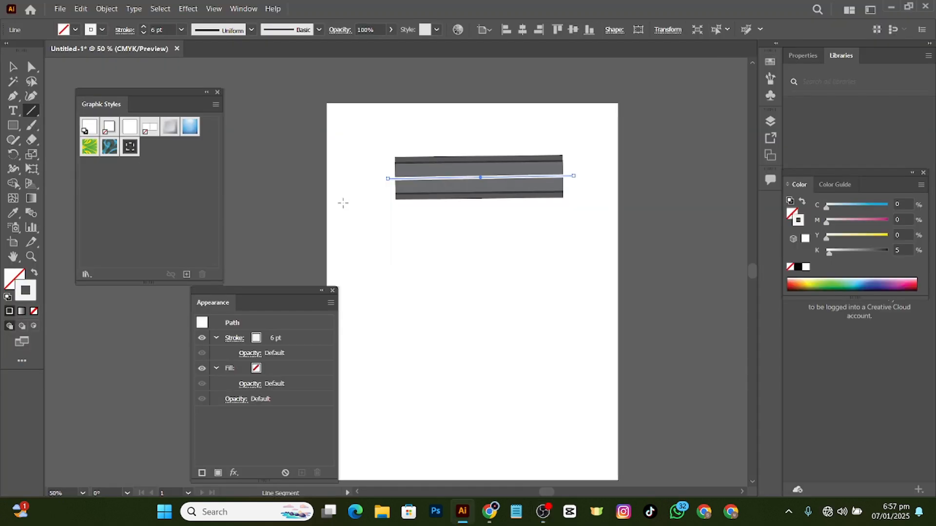
click(408, 234)
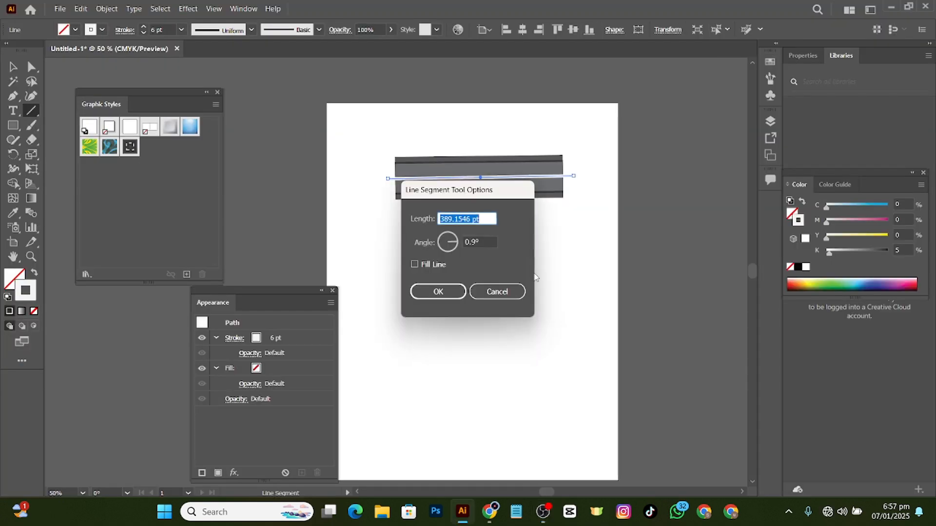
click(514, 293)
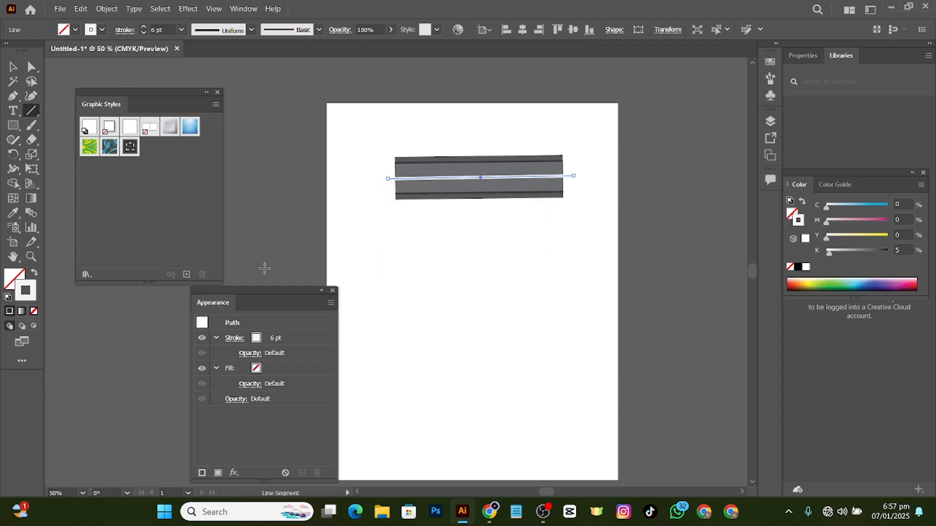
Move the Appearance panel clear of the artboard's middle and turn the light centre line into a dashed line
drag(278, 295, 709, 171)
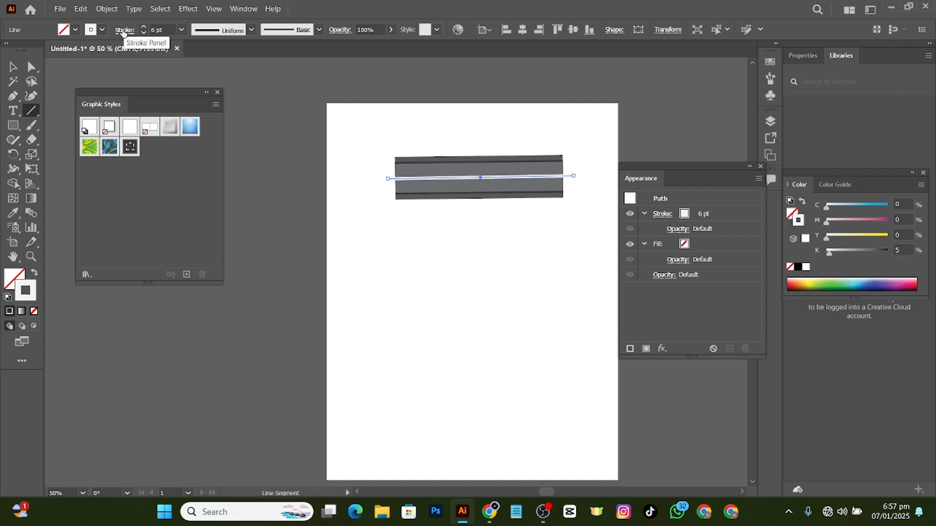
click(125, 31)
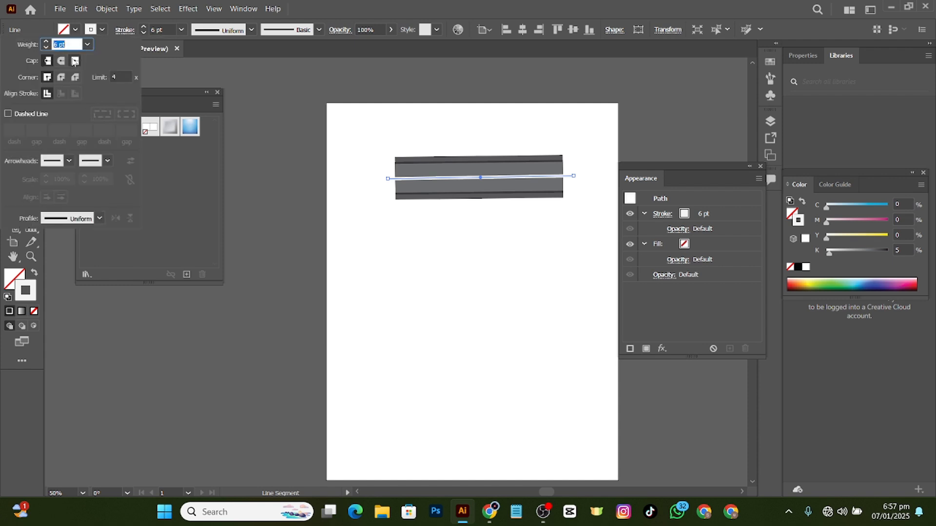
click(8, 114)
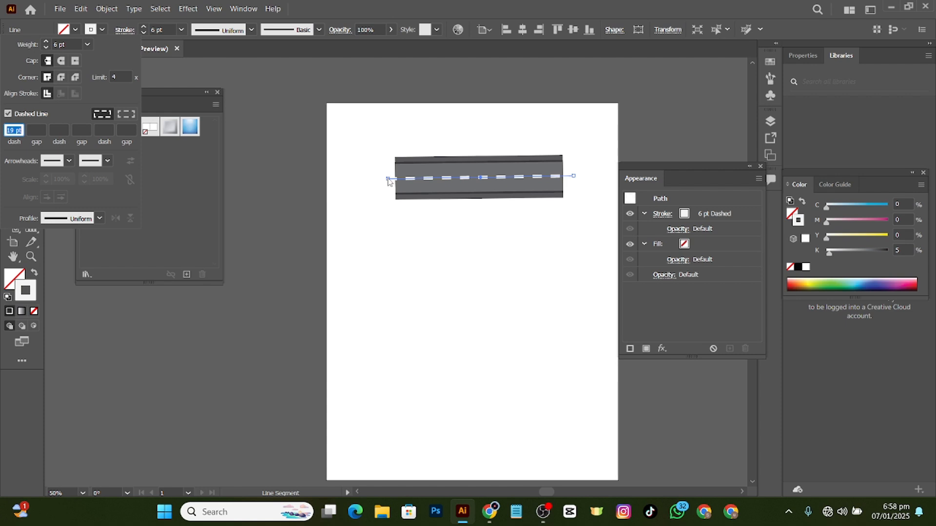
key(Escape)
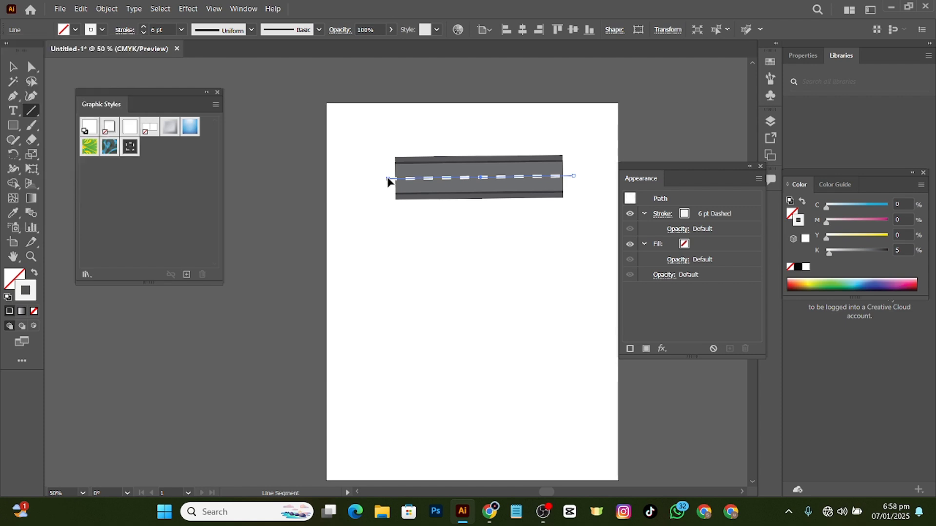
Lengthen the dashed centre line by extending its left end further past the grey bar
drag(388, 182, 366, 184)
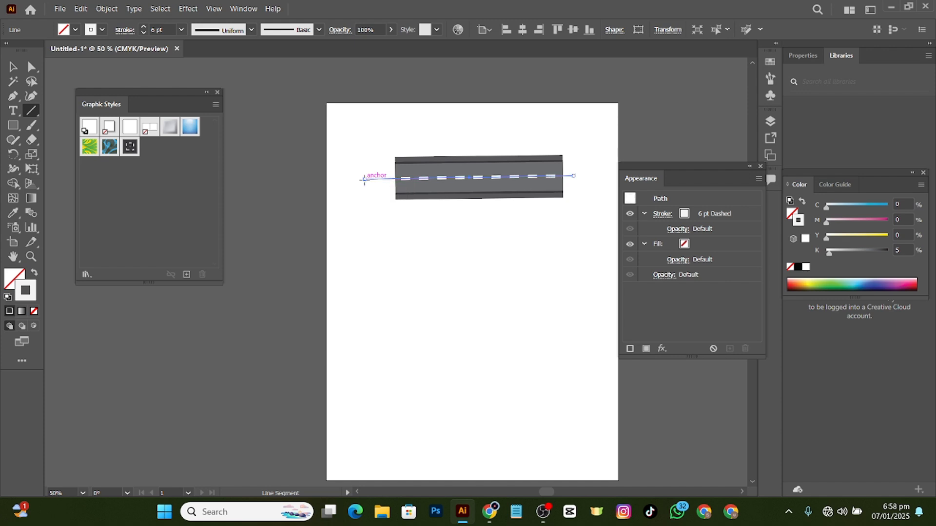
click(391, 232)
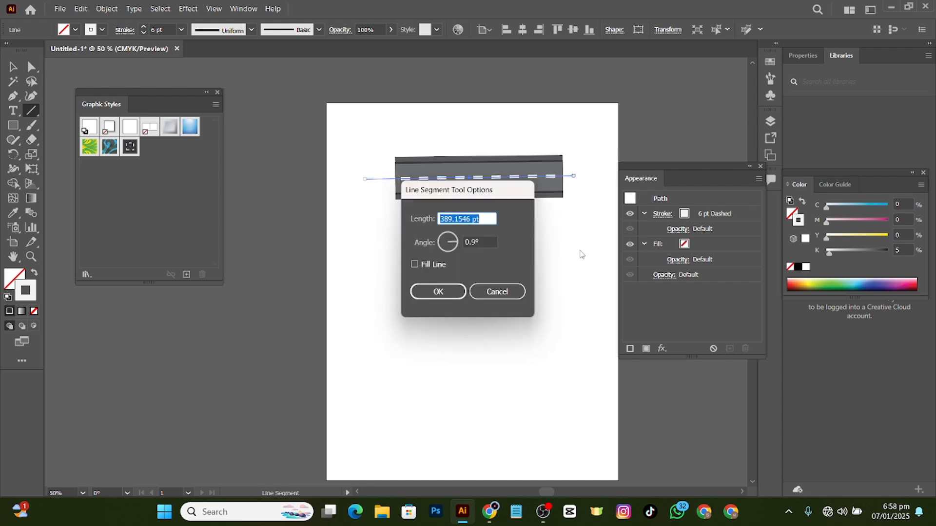
click(515, 294)
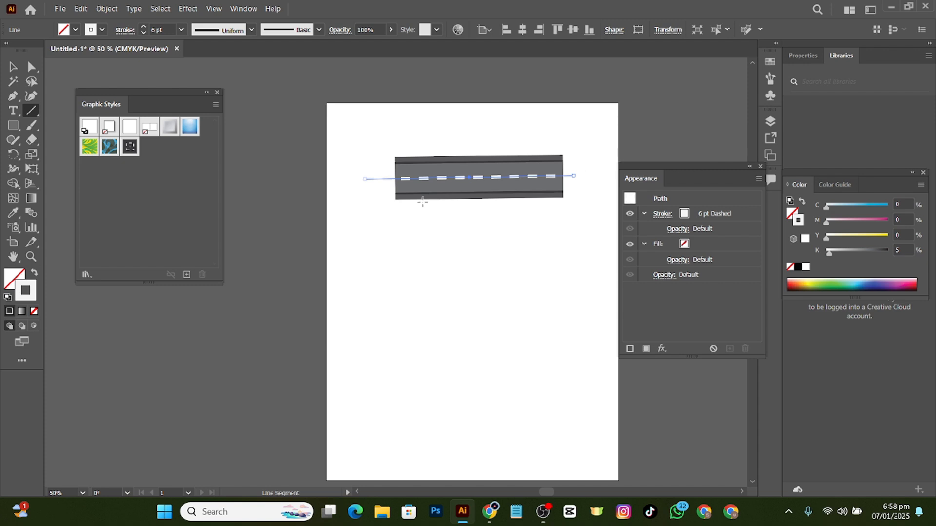
Try to align the dashed line and the grey bar on their horizontal centres, delete the selected points, and undo these changes
key(a)
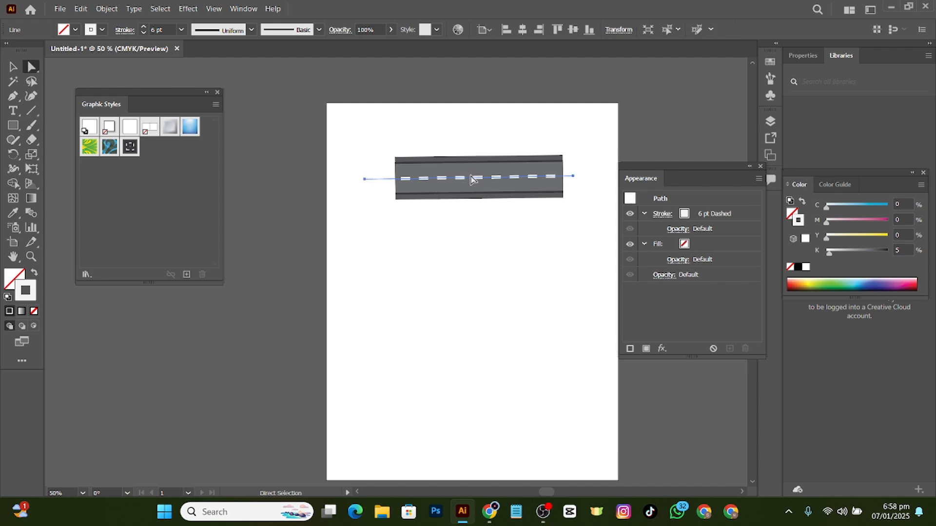
drag(478, 183, 479, 177)
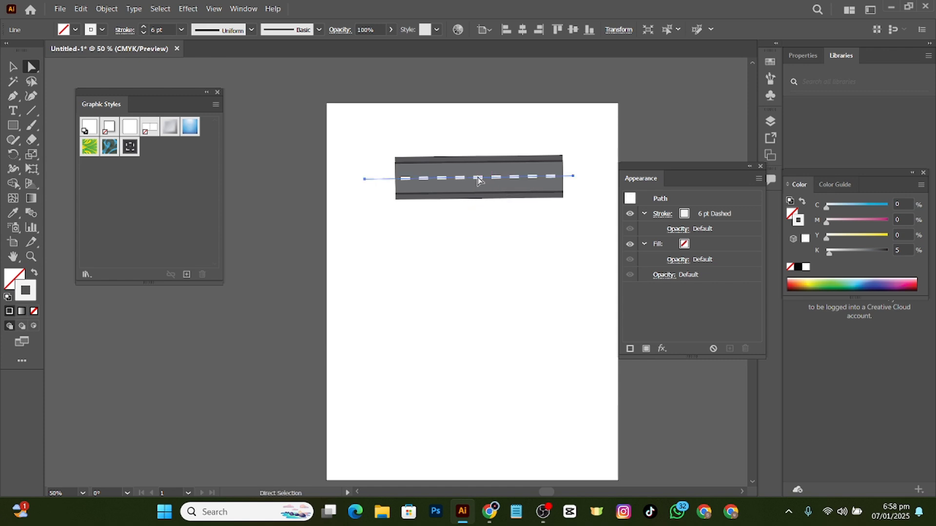
click(482, 259)
drag(582, 231, 457, 133)
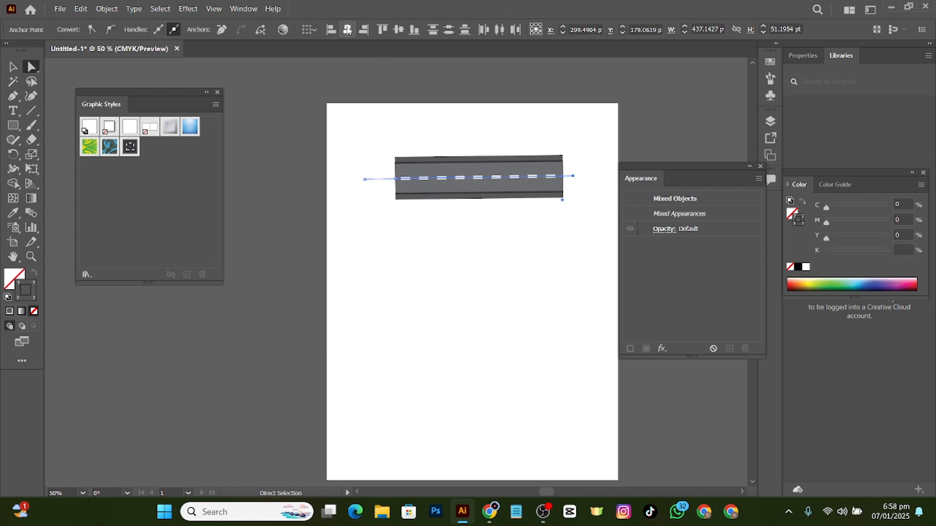
click(347, 29)
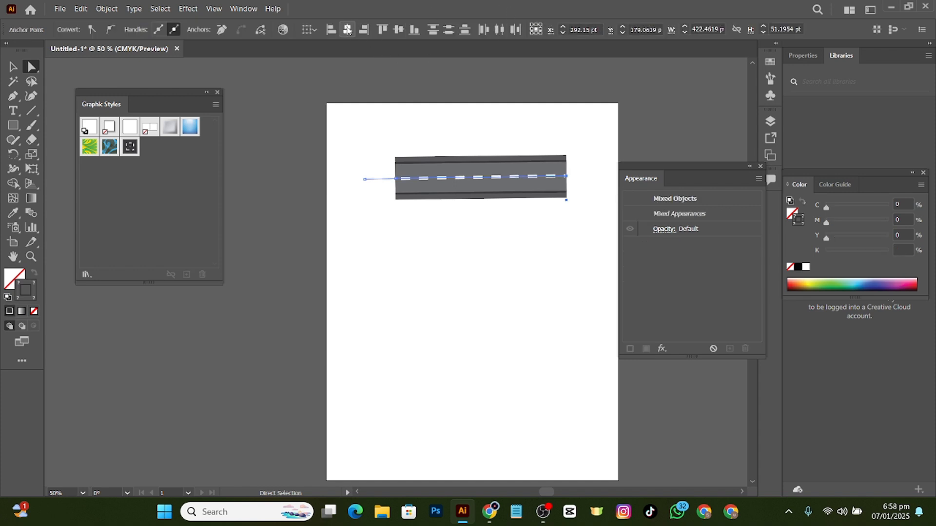
key(Delete)
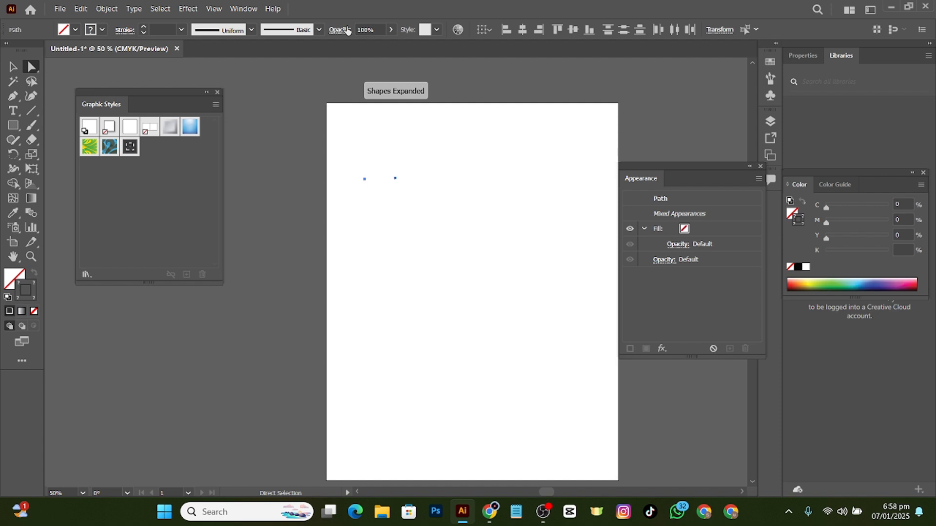
key(ctrl+z)
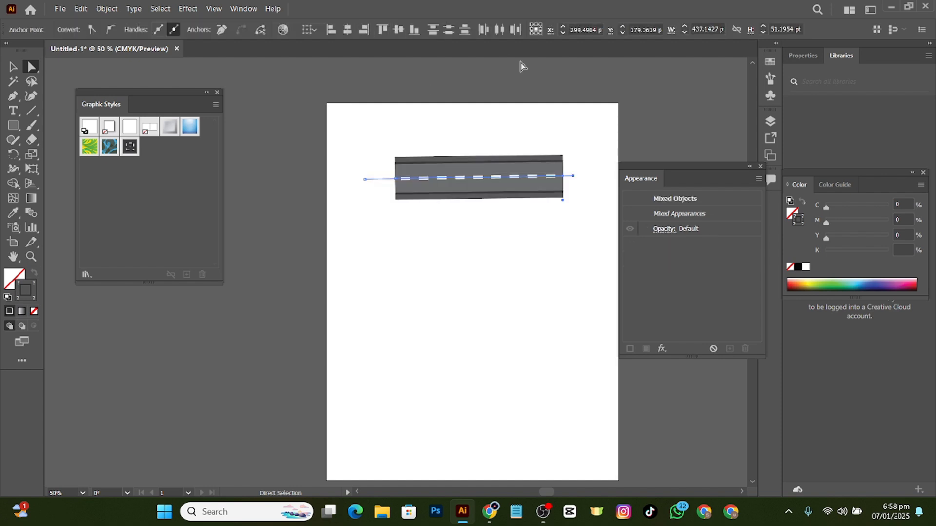
Shift the dashed line and the grey bar slightly upward, keeping the dashes running along the bar's middle
click(561, 146)
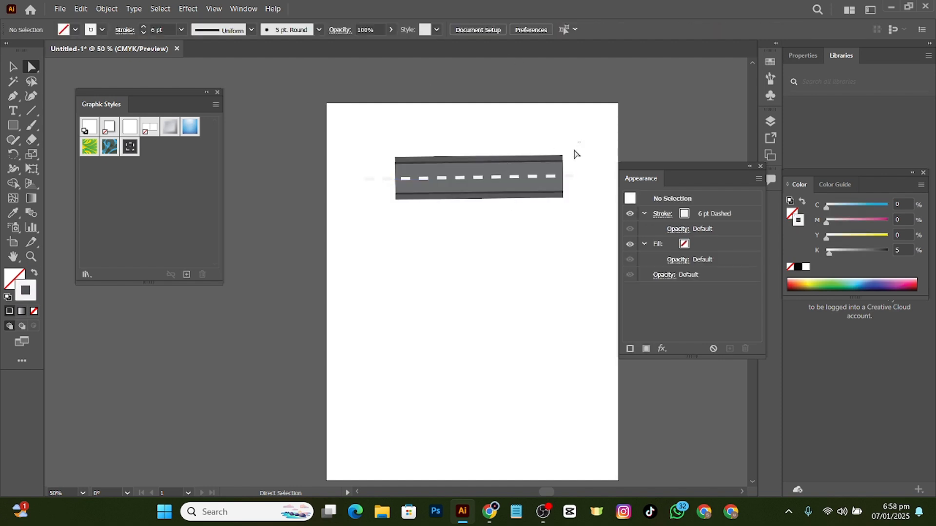
drag(580, 141, 515, 236)
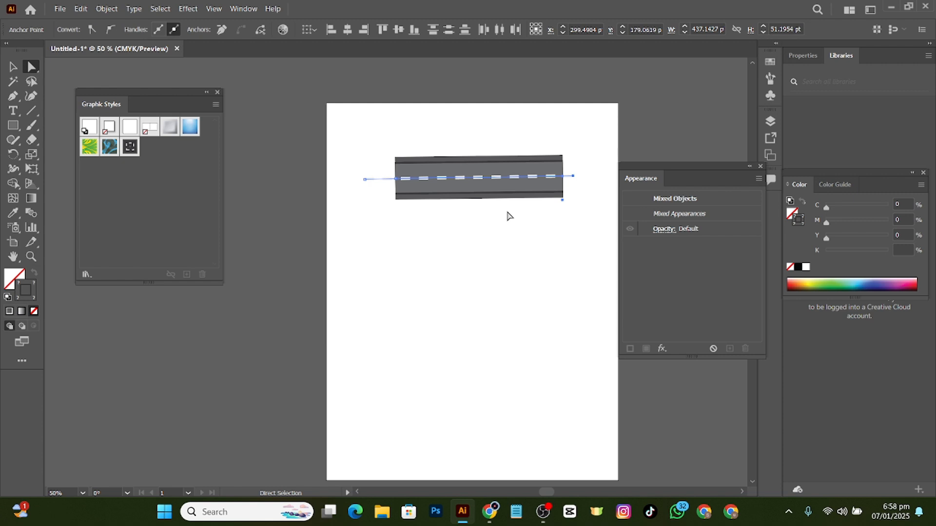
drag(550, 125, 477, 225)
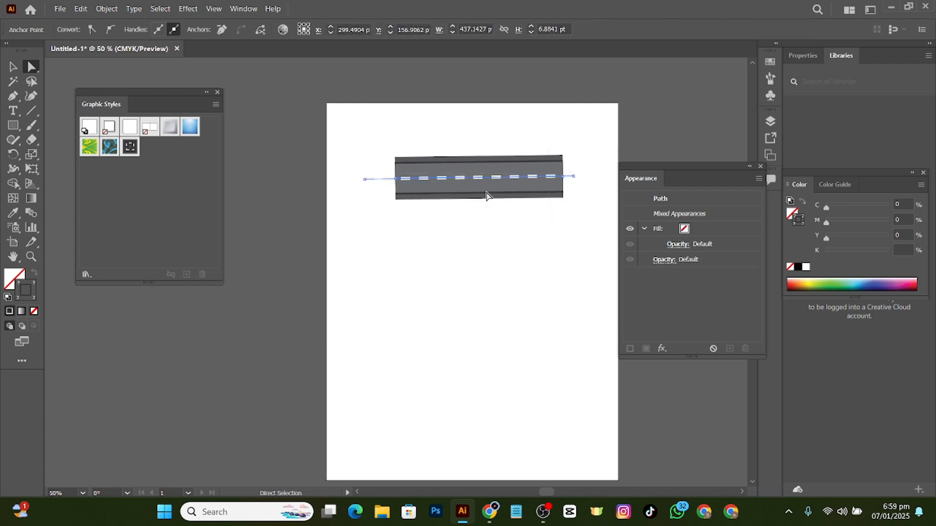
key(ctrl+shift+a)
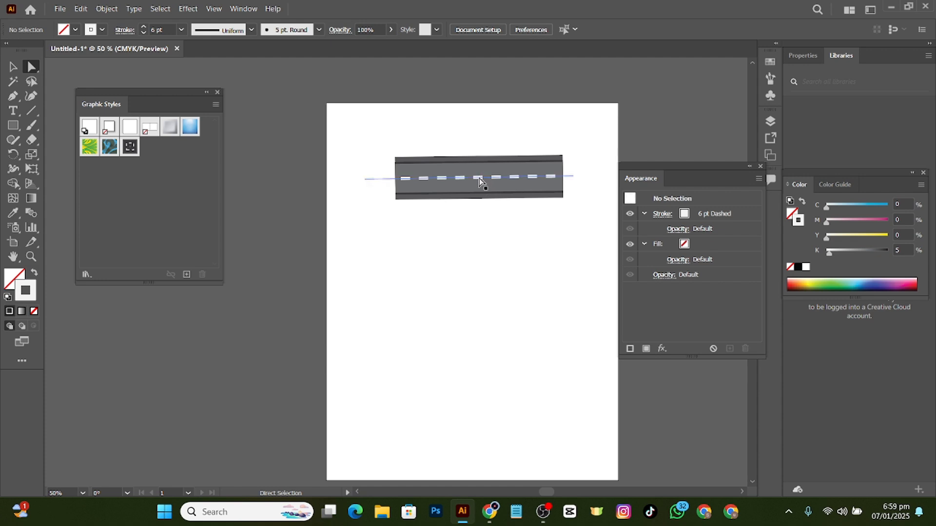
drag(479, 179, 479, 175)
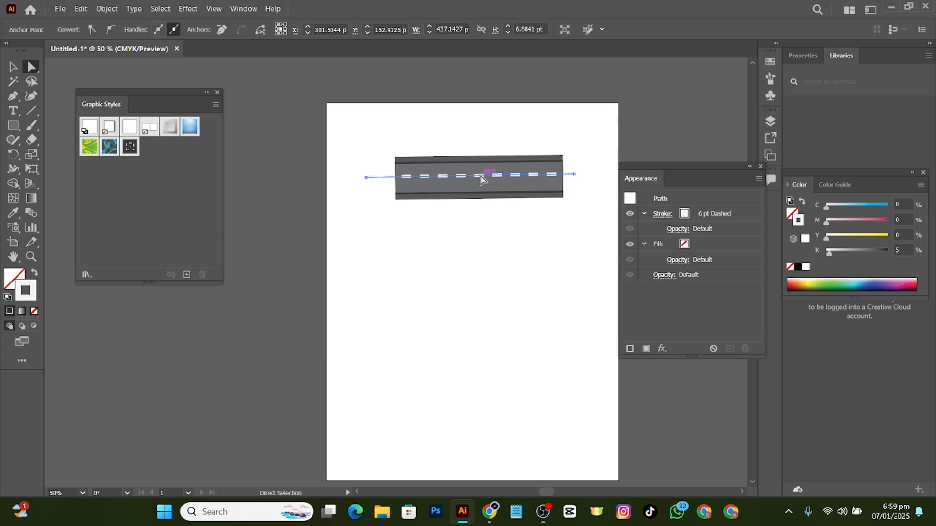
click(473, 211)
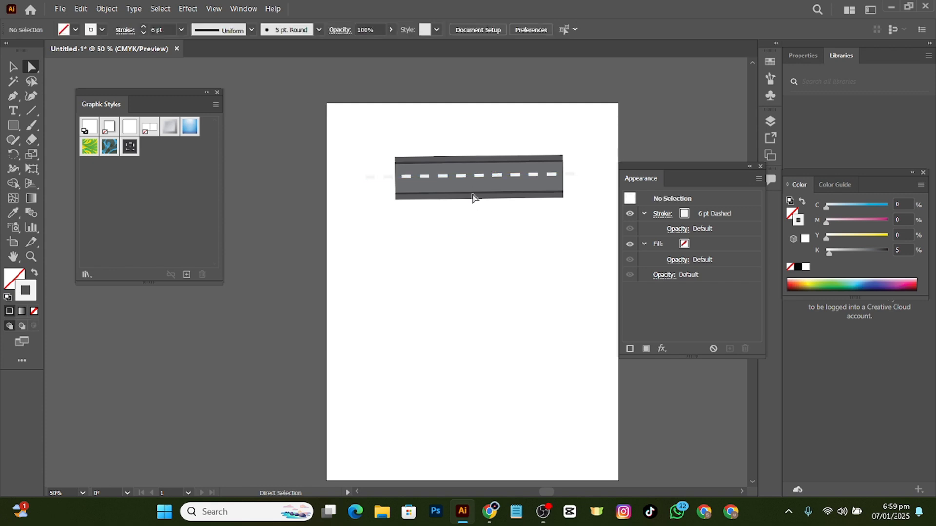
drag(476, 179, 477, 175)
click(477, 221)
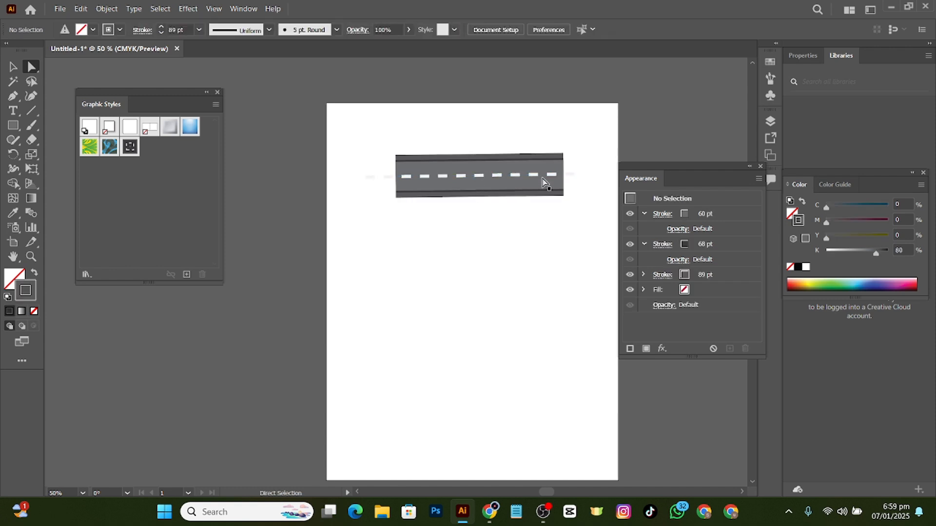
Group the dashed line with the grey bar and clear the selection
drag(574, 112, 475, 285)
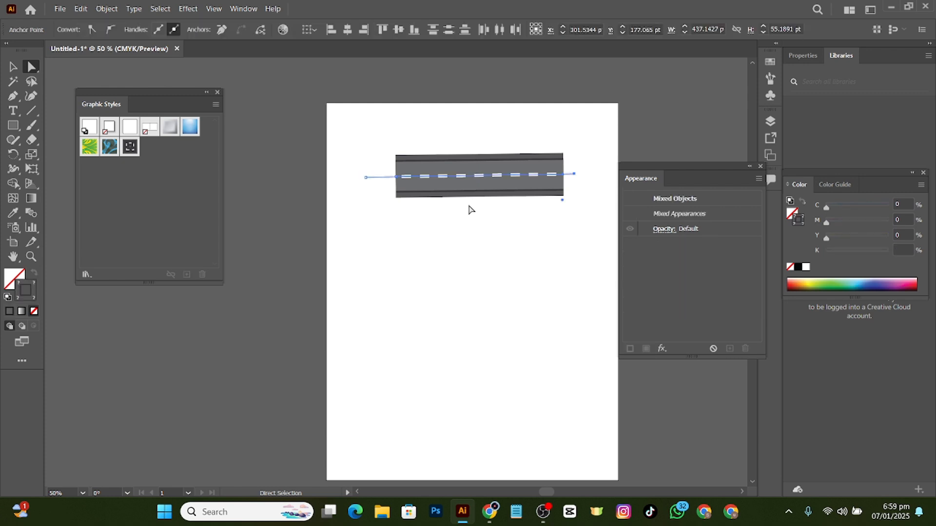
right_click(475, 178)
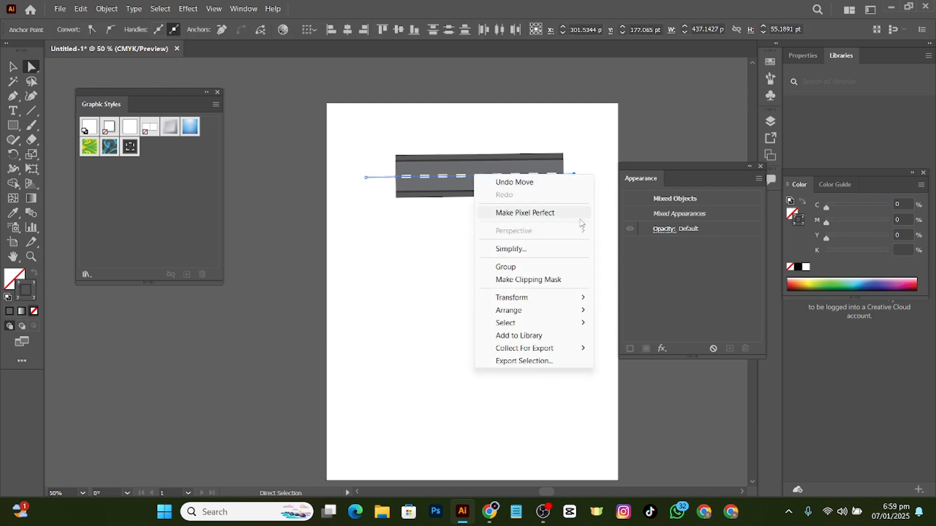
click(530, 267)
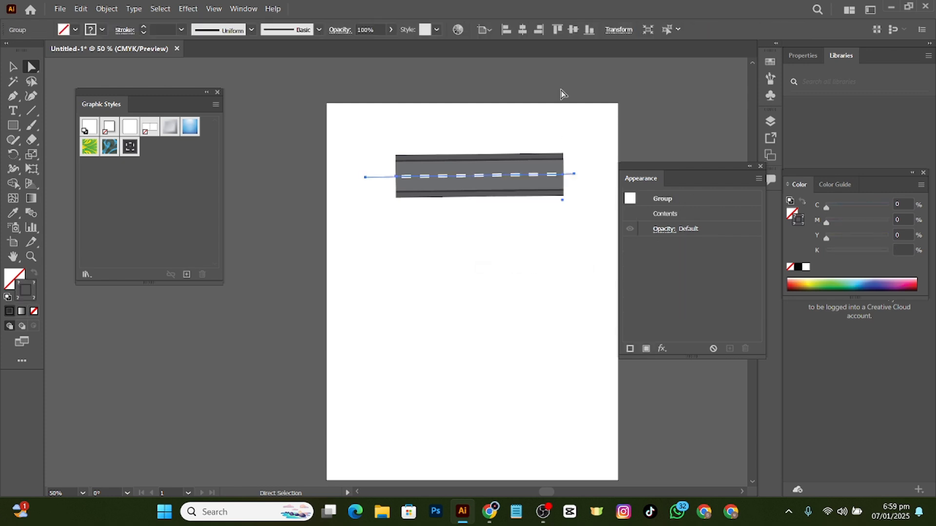
drag(560, 91, 505, 237)
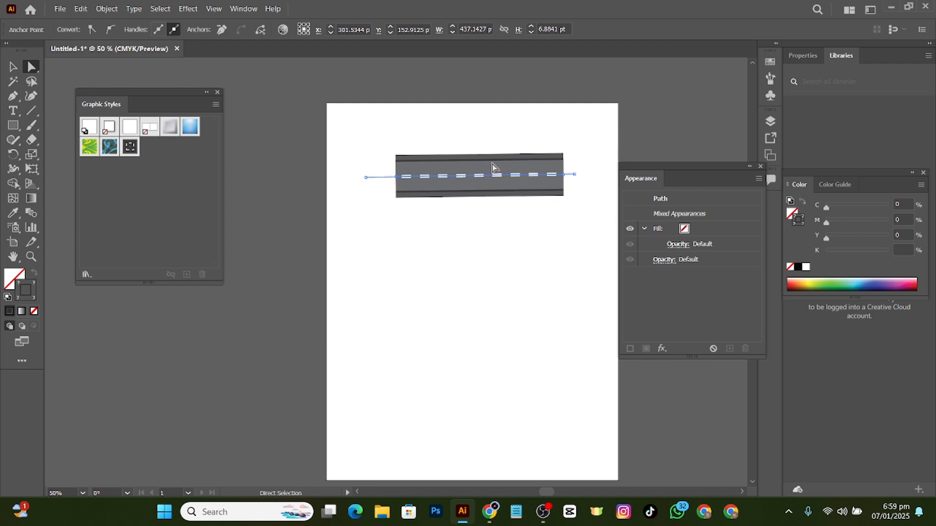
click(475, 225)
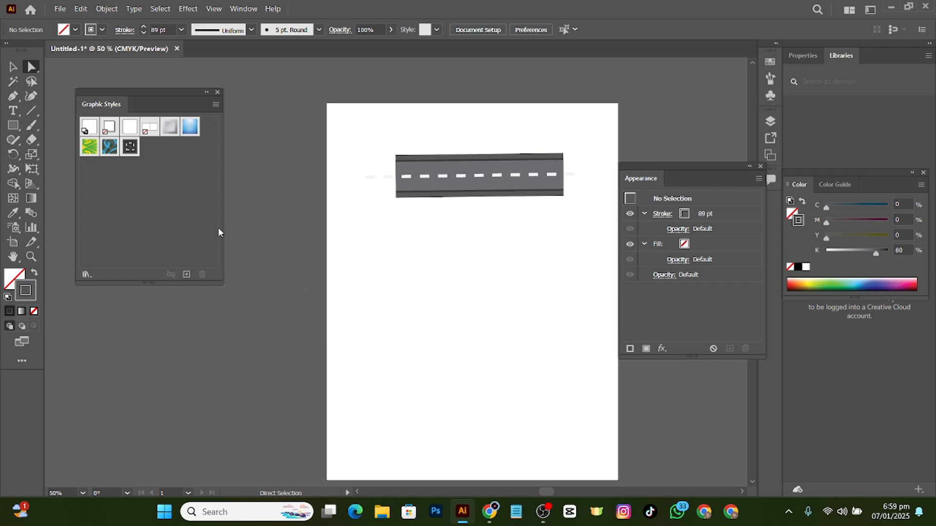
Try the Pompadour_GS graphic style on a looping freehand brush path painted below the road, and delete the path
click(32, 125)
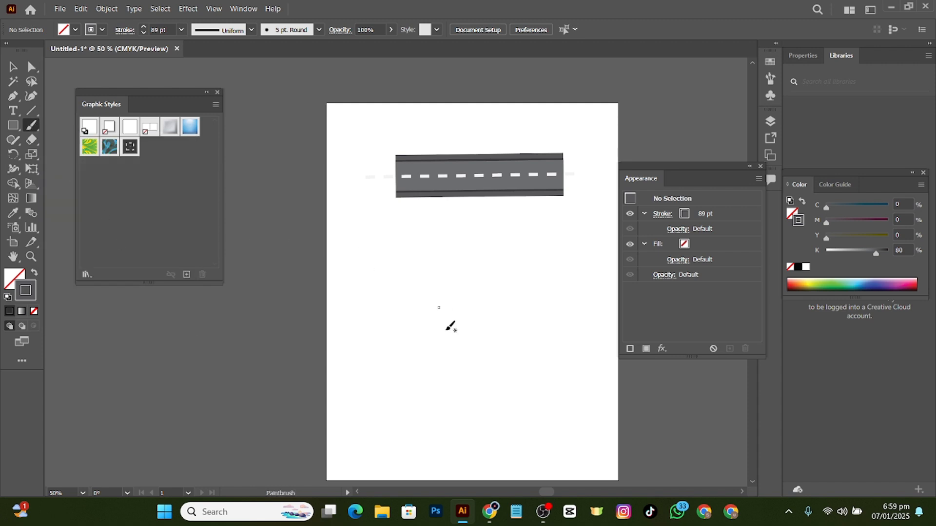
mouse_move(365, 227)
mouse_down()
mouse_move(557, 267)
mouse_move(453, 430)
mouse_move(419, 419)
mouse_move(465, 316)
mouse_move(485, 349)
mouse_move(413, 273)
mouse_move(371, 306)
mouse_up()
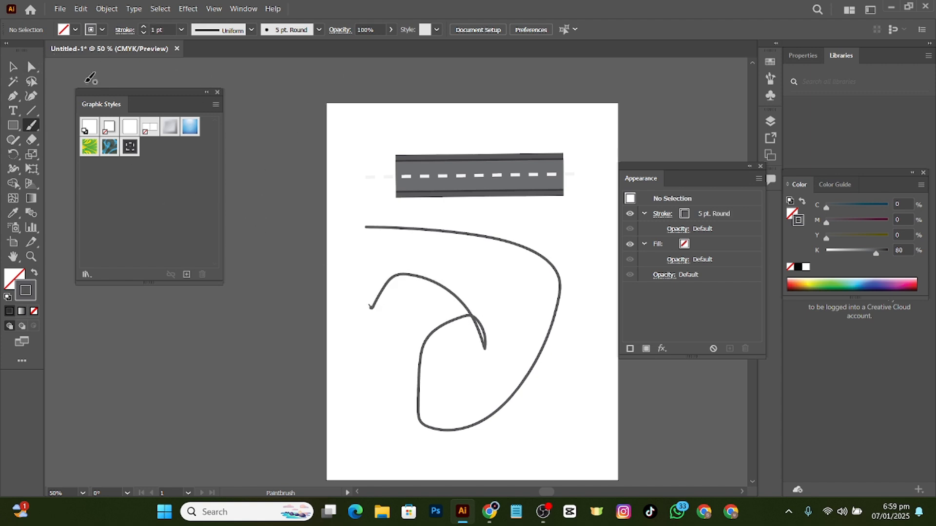
key(a)
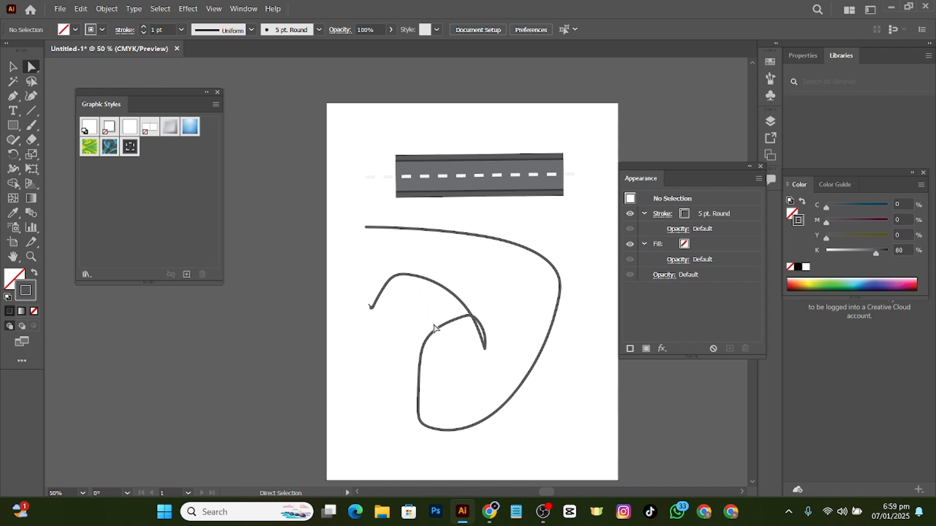
drag(358, 214, 494, 397)
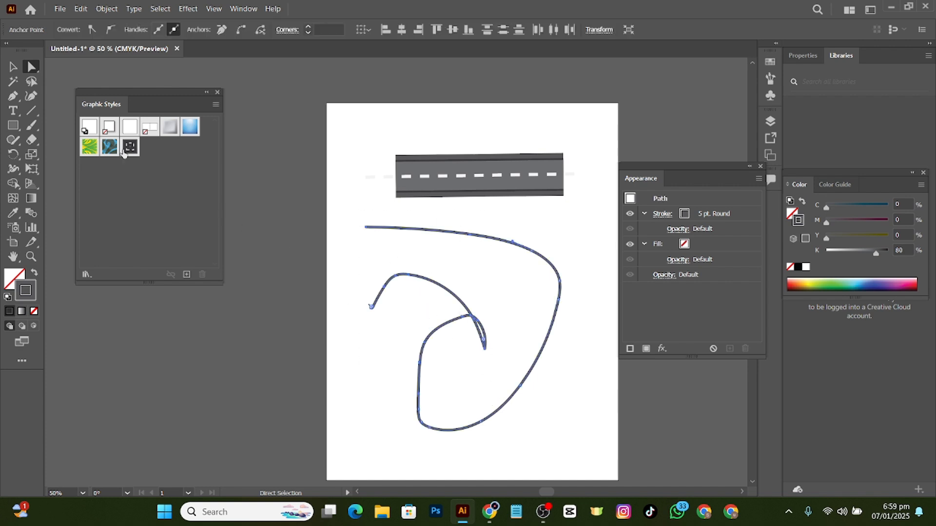
click(110, 147)
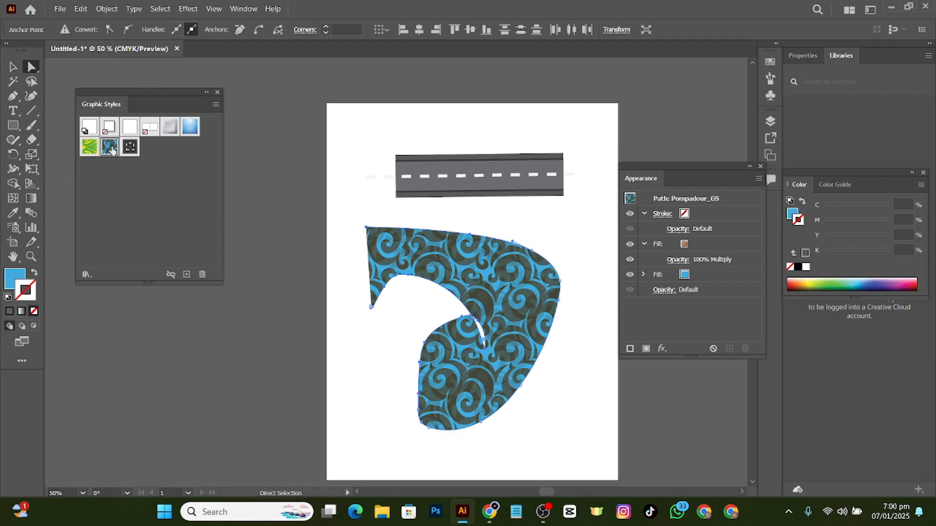
key(Delete)
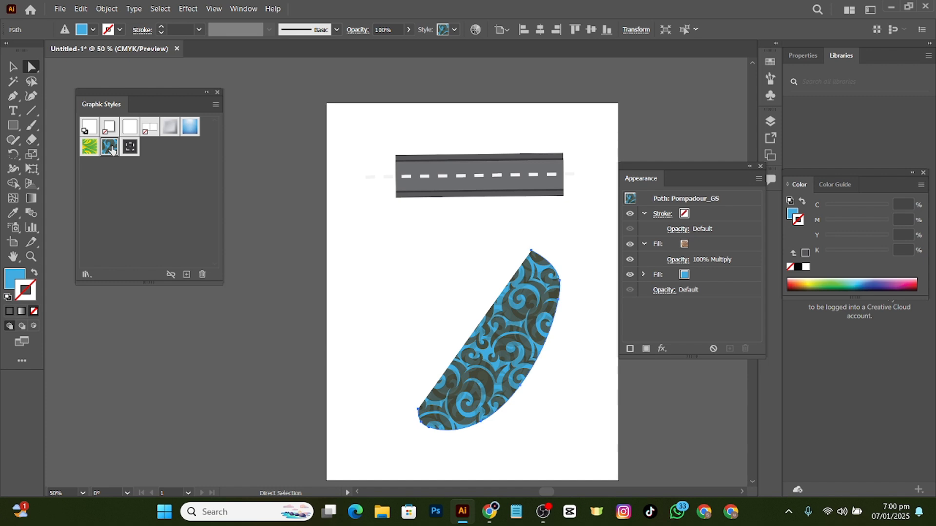
key(Delete)
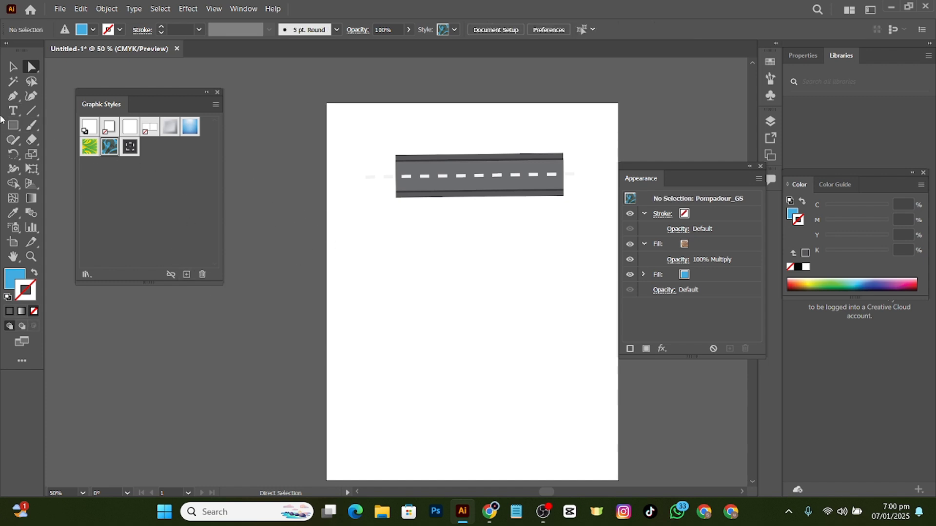
Paint an angular winding path with the Paintbrush below the road and save the current blue stroke appearance as a new graphic style
click(35, 127)
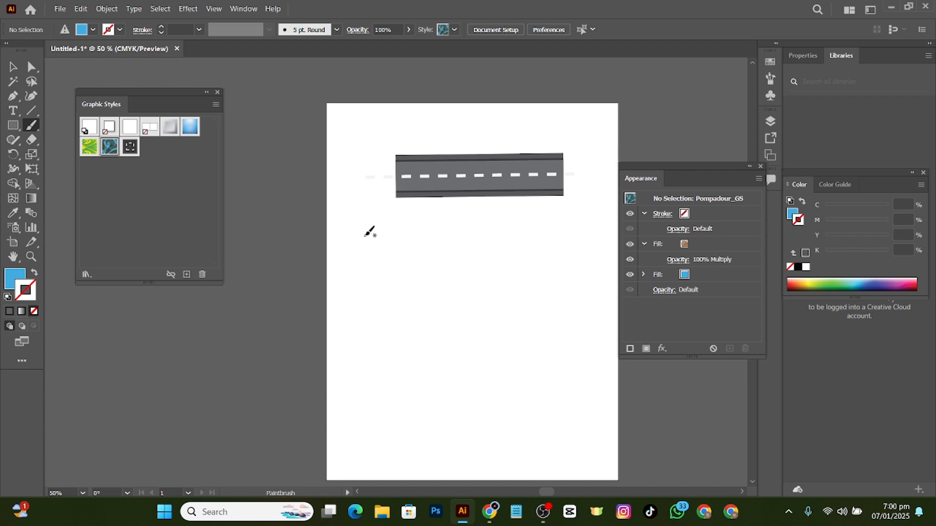
mouse_move(364, 235)
mouse_down()
mouse_move(539, 238)
mouse_move(545, 335)
mouse_move(376, 345)
mouse_move(382, 453)
mouse_move(512, 468)
mouse_move(573, 462)
mouse_move(575, 453)
mouse_up()
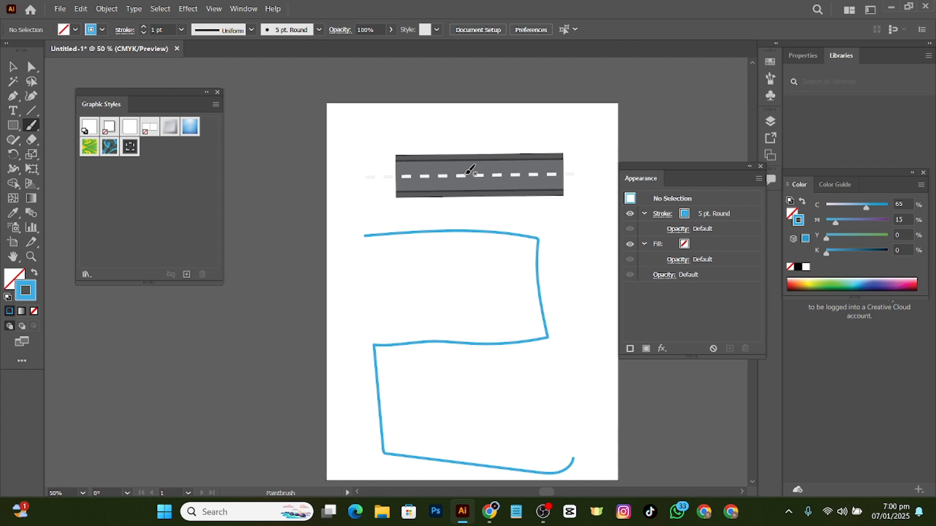
click(187, 275)
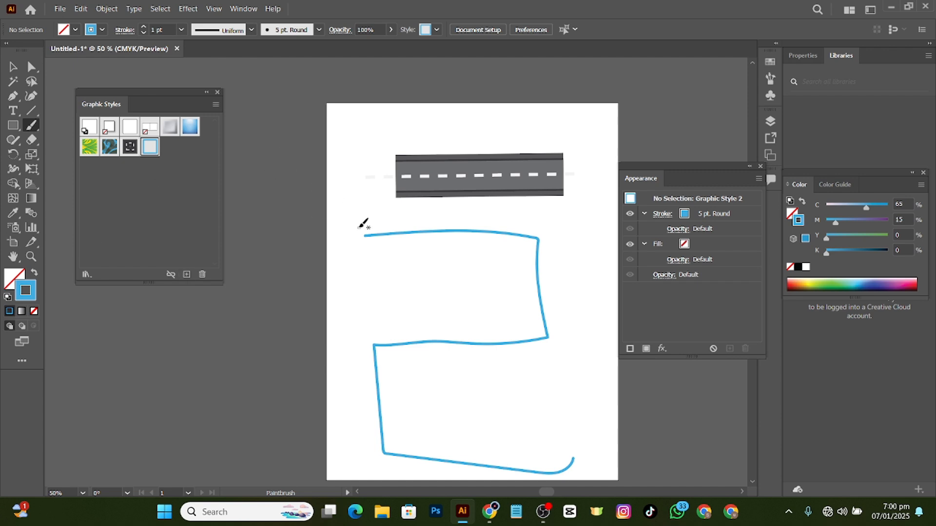
Try the saved dashed road graphic style on the winding blue brush path, and delete the path
key(a)
drag(360, 227, 520, 377)
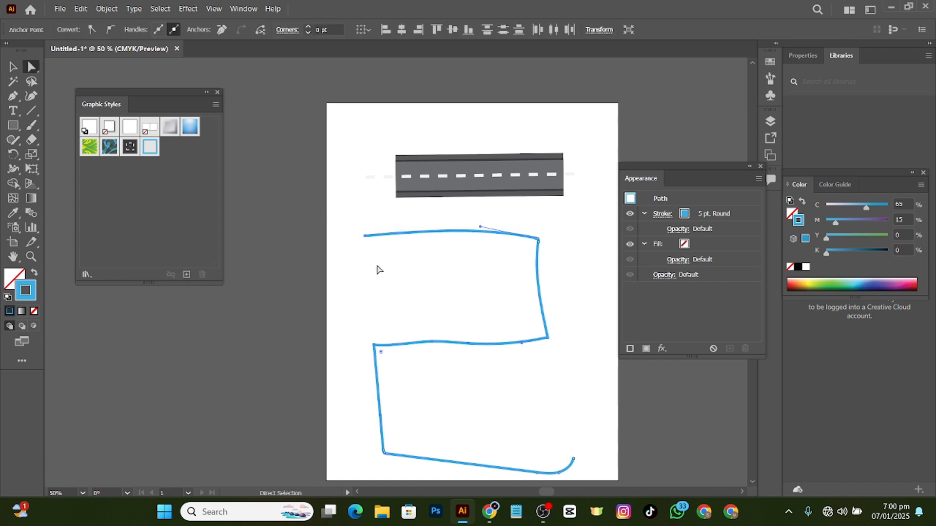
click(128, 149)
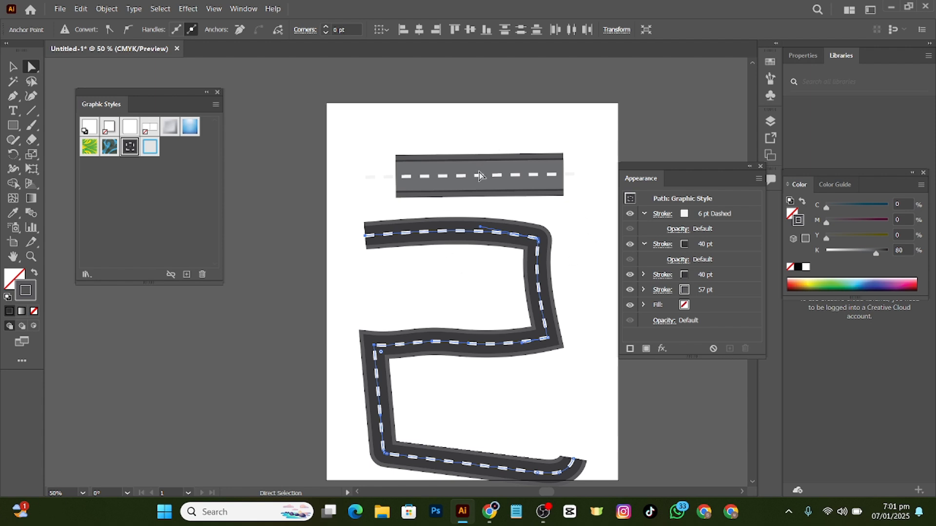
key(Delete)
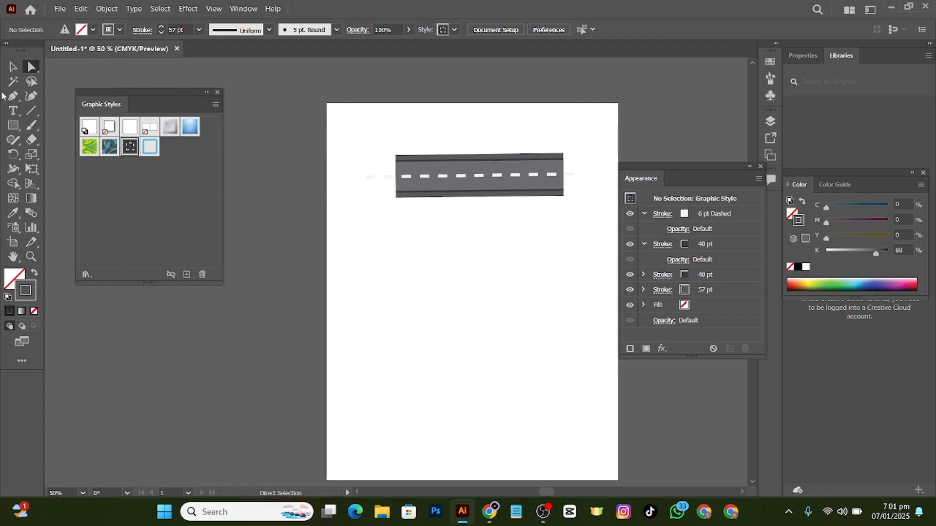
Draw a large rectangle with the 57 pt grey stroke below the road, try rounding all its corners, and undo the rounding
click(13, 125)
drag(363, 230, 575, 428)
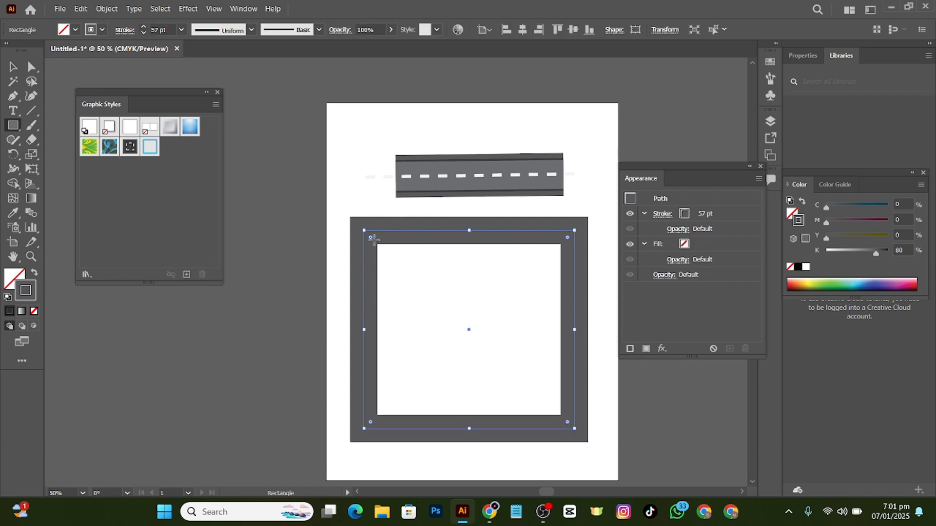
drag(372, 240, 375, 264)
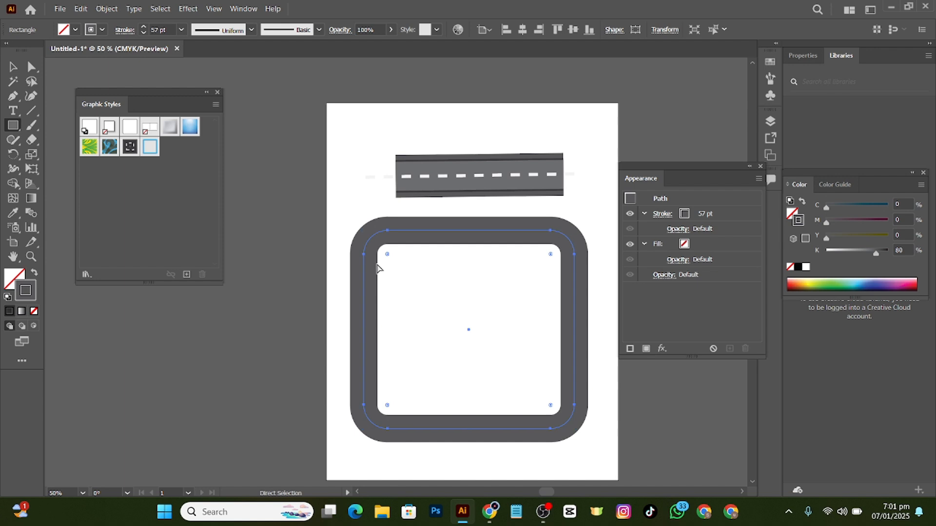
key(ctrl+z)
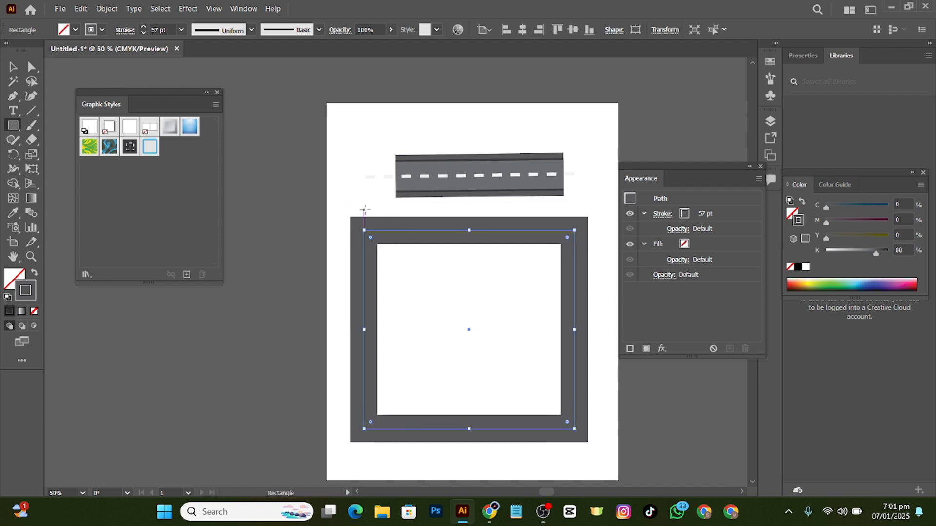
Round only the rectangle's upper-left corner to a radius of about 61 pt
key(a)
drag(347, 202, 387, 278)
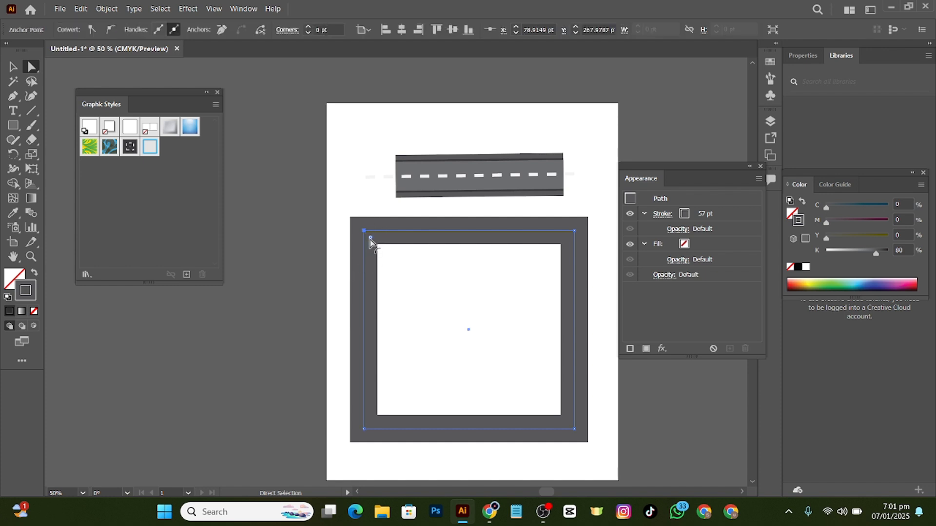
drag(370, 240, 395, 259)
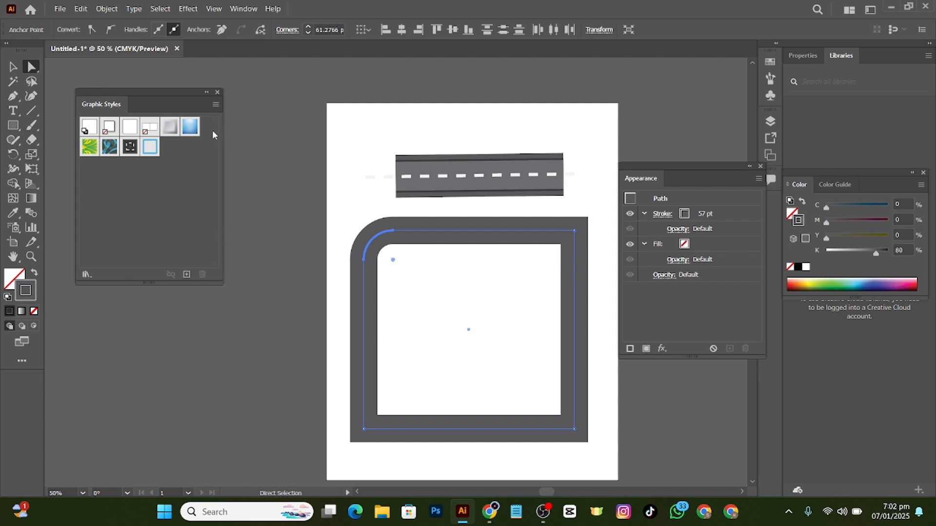
Apply the saved dashed road graphic style to the whole rectangle path
click(349, 213)
drag(349, 213, 578, 417)
click(135, 151)
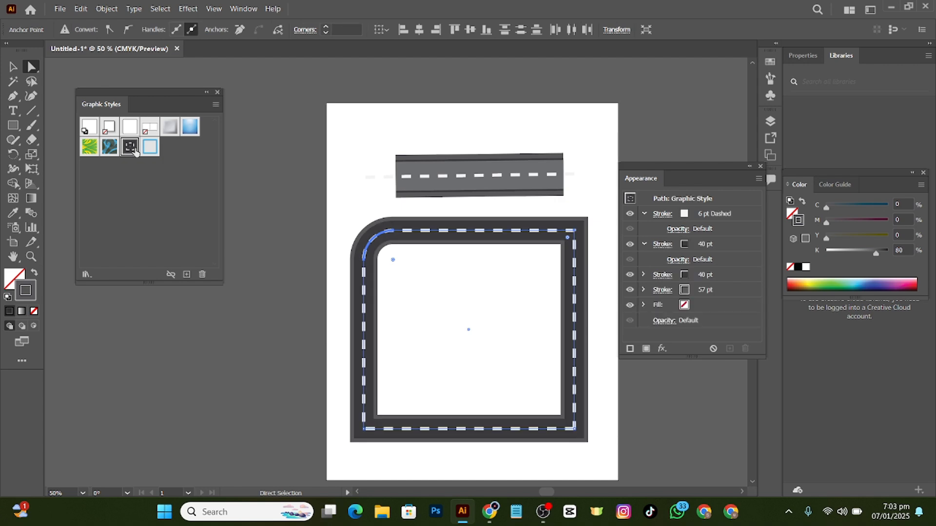